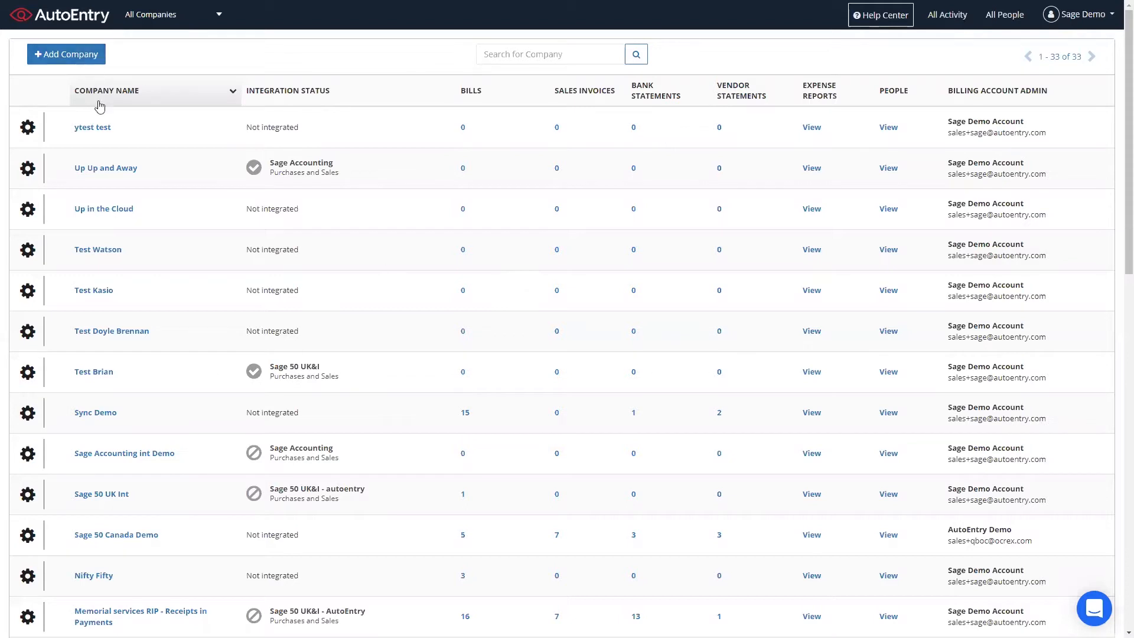
- Open the Nifty Fifty company, currently listed as Not integrated, from All Companies
drag(70, 578, 112, 577)
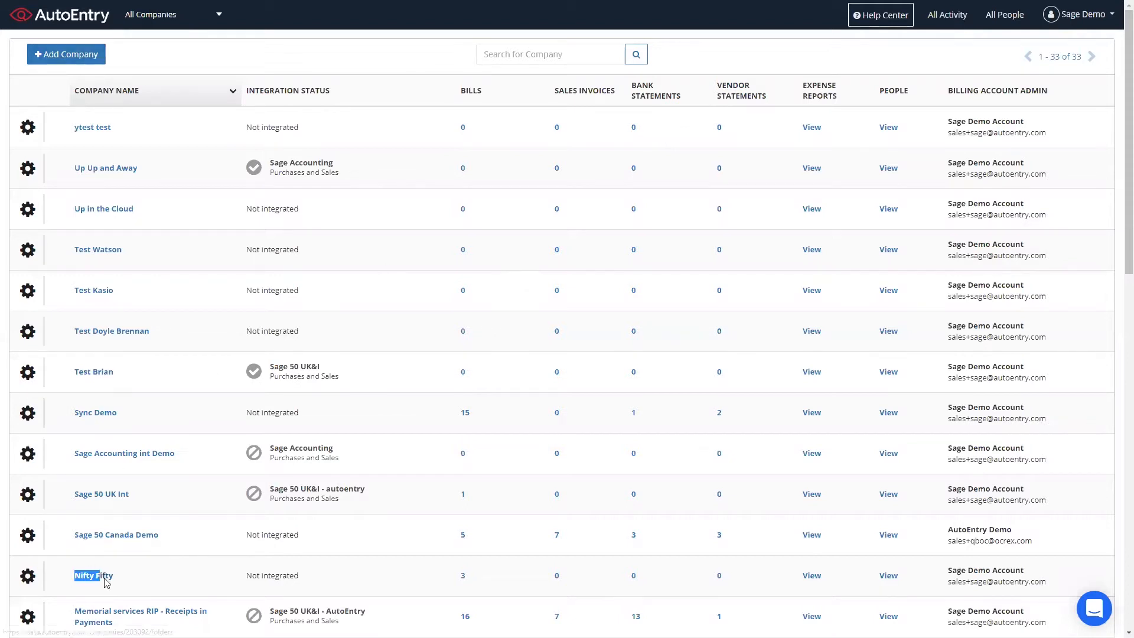
click(283, 575)
triple_click(283, 575)
click(352, 576)
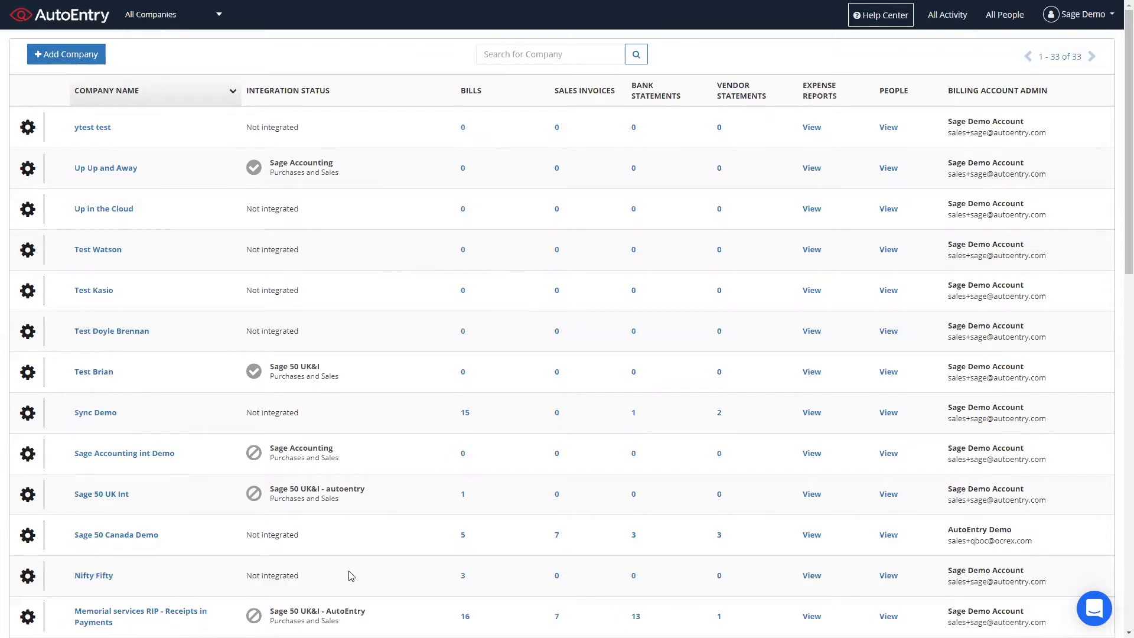
click(99, 579)
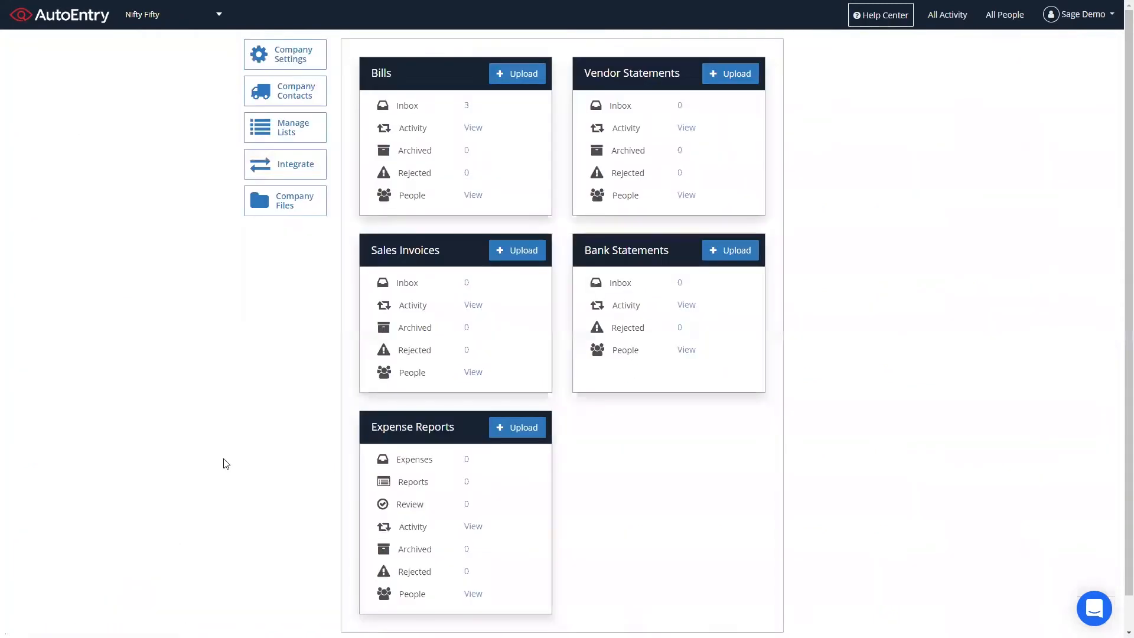
- Start the Sage 50cloud integration for Nifty Fifty from the Integrate options
click(302, 173)
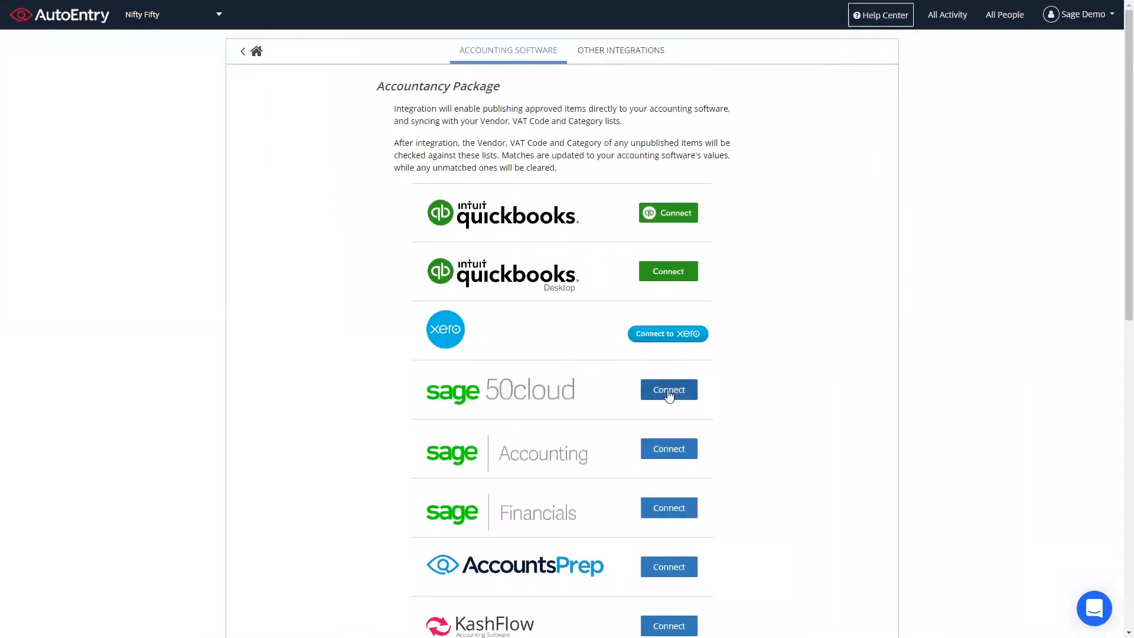
click(672, 396)
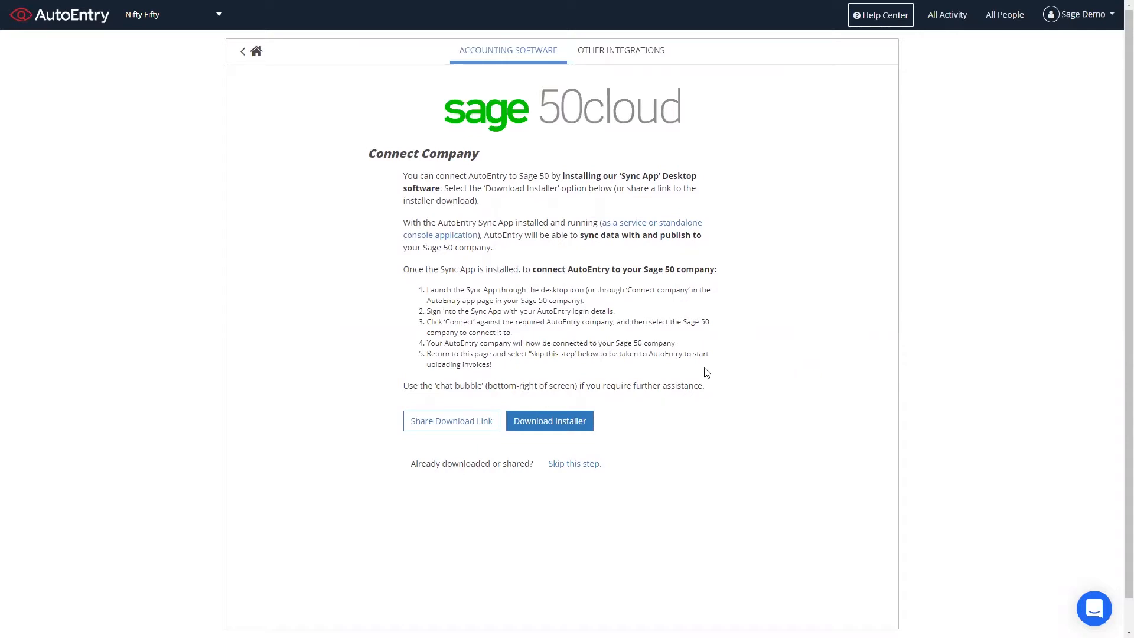
- Download the AutoEntry Sync App desktop installer
click(561, 427)
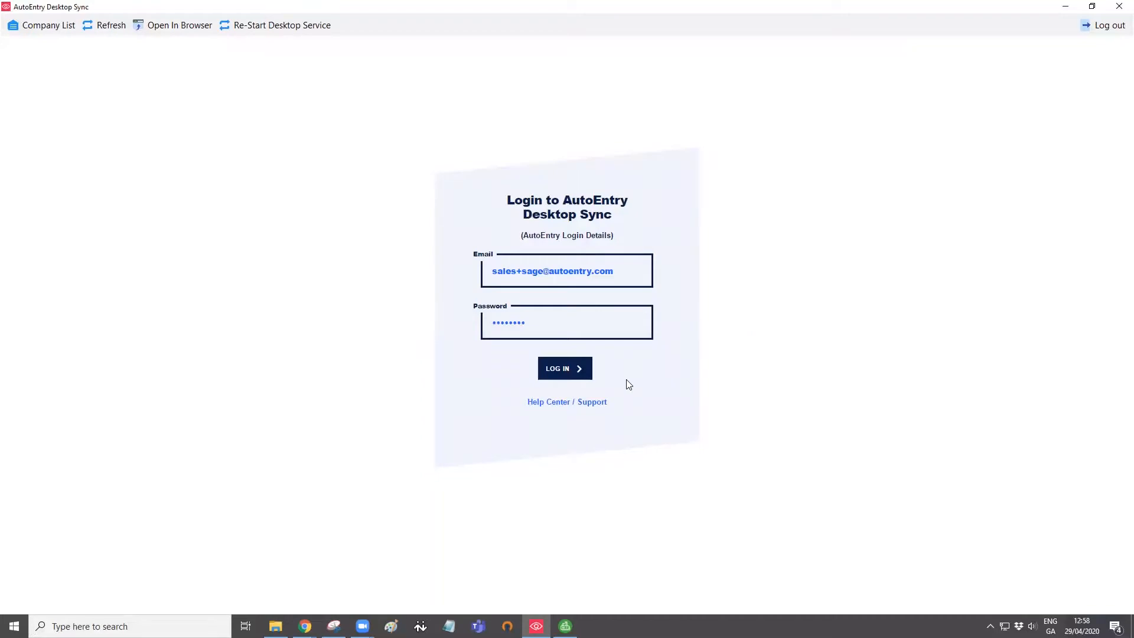
- Log in to Desktop Sync and begin connecting the Nifty Fifty workflow
click(574, 374)
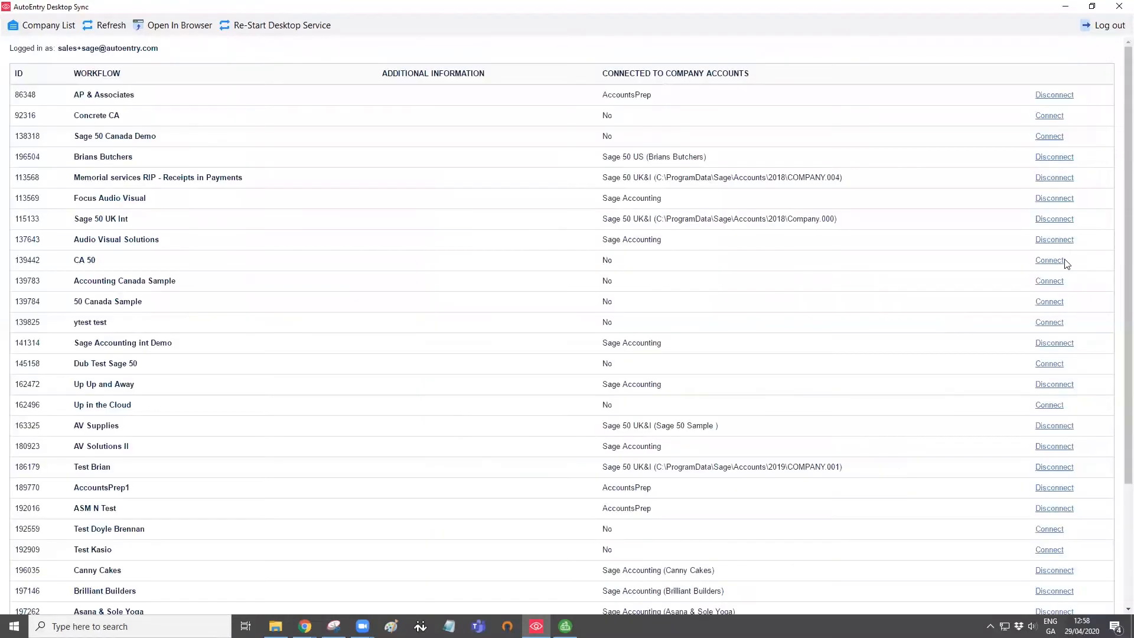
drag(1120, 201, 1116, 329)
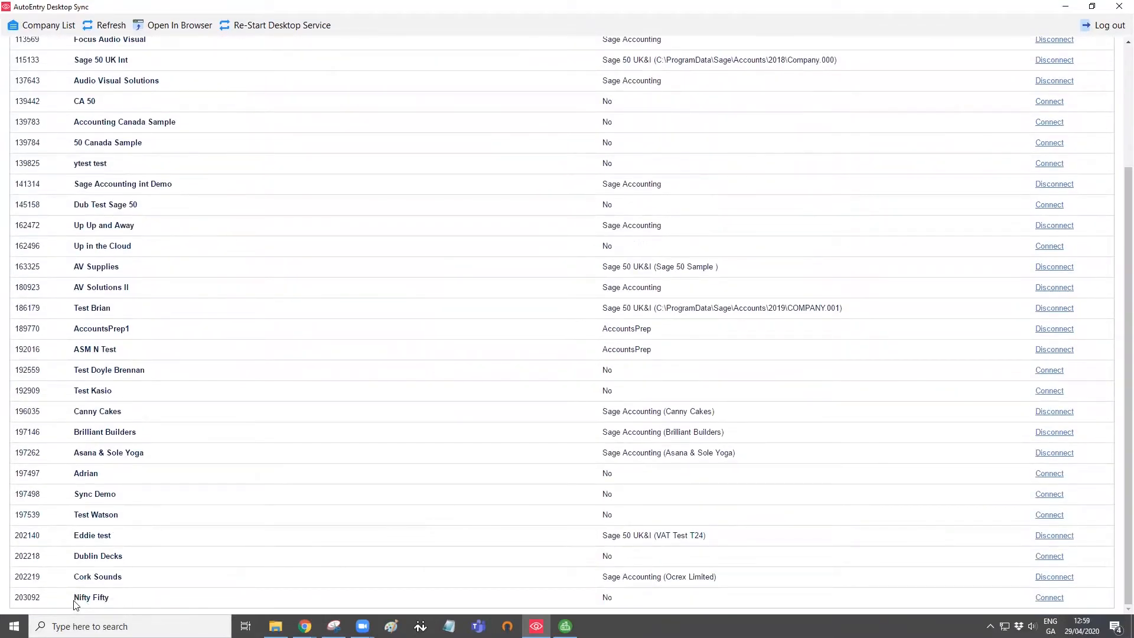
drag(74, 598, 148, 599)
click(148, 599)
click(1049, 598)
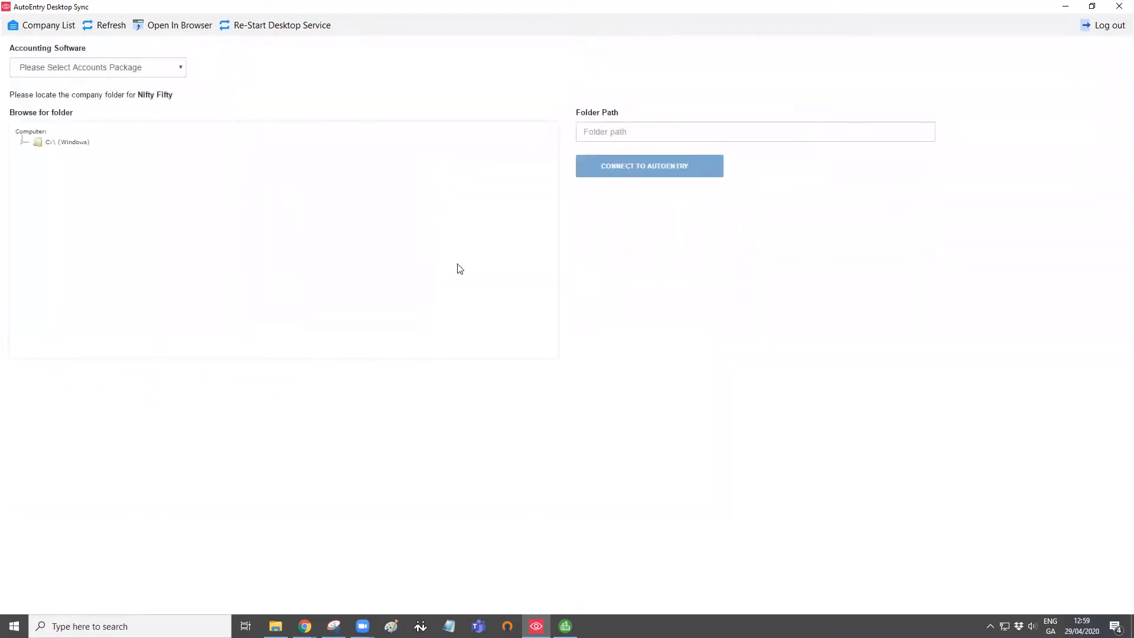
- Link Nifty Fifty to Sage 50 UK&I company Nifty 50 and connect it to AutoEntry
click(175, 69)
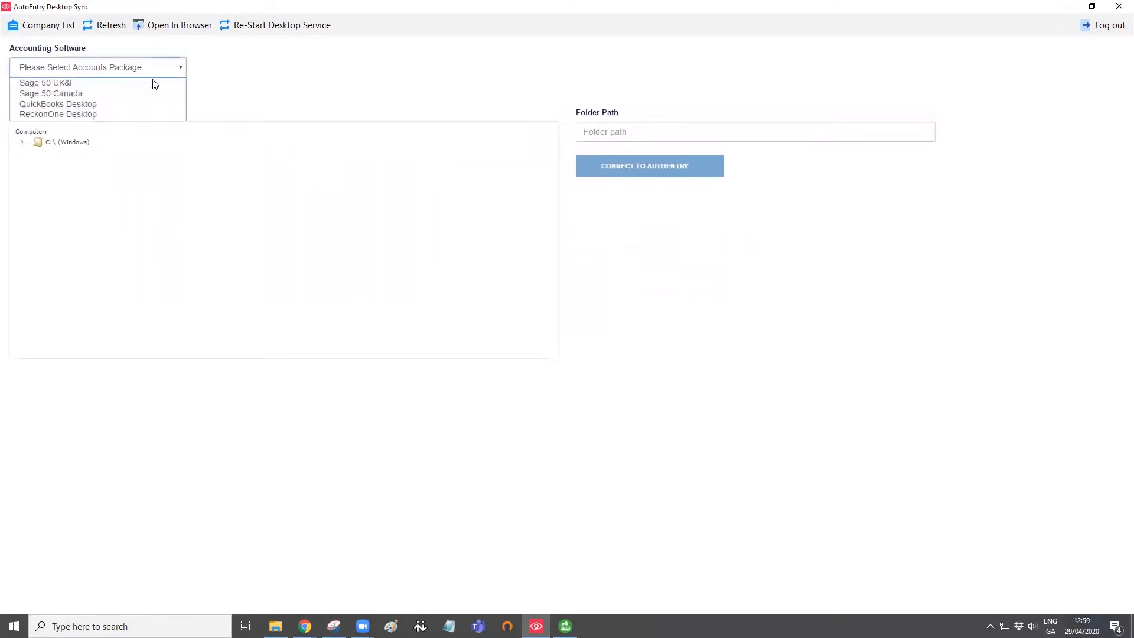
click(122, 84)
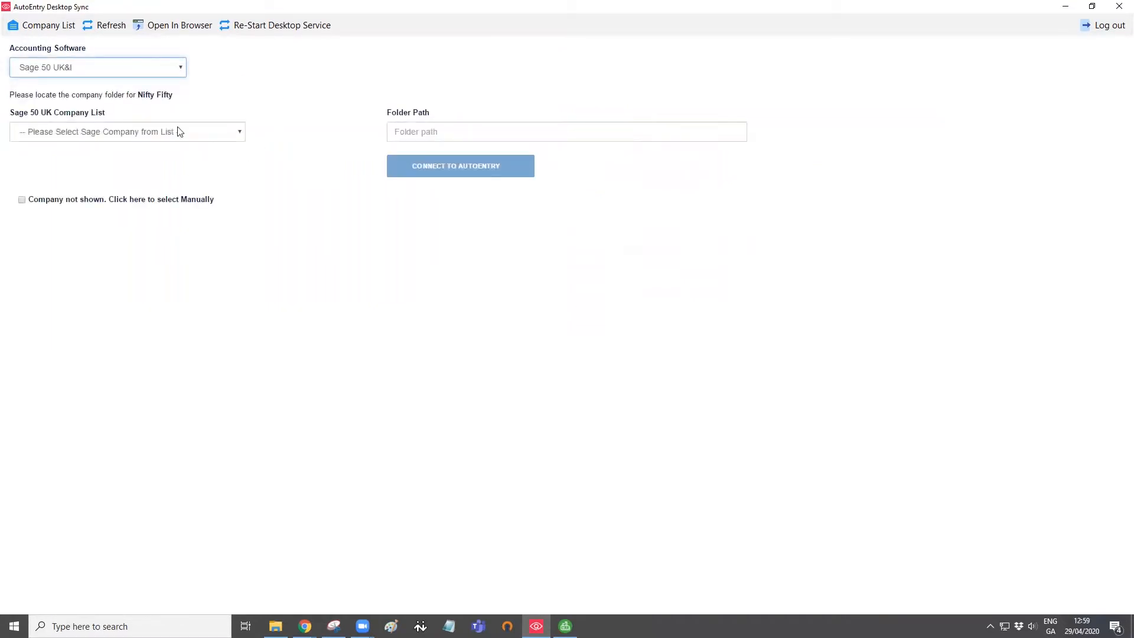
click(226, 139)
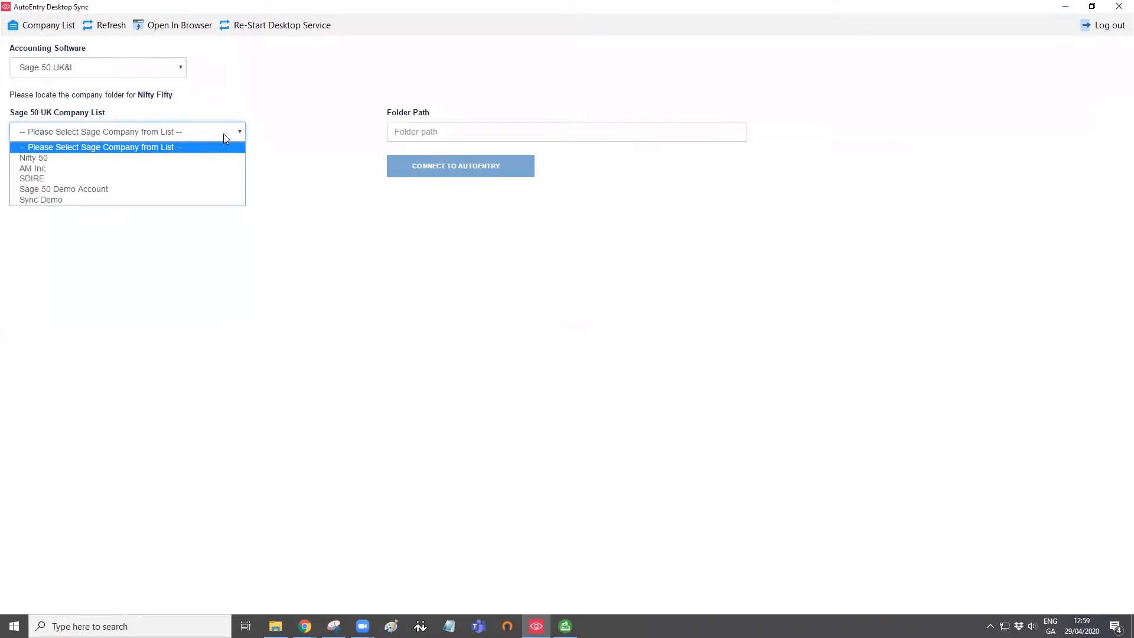
click(178, 161)
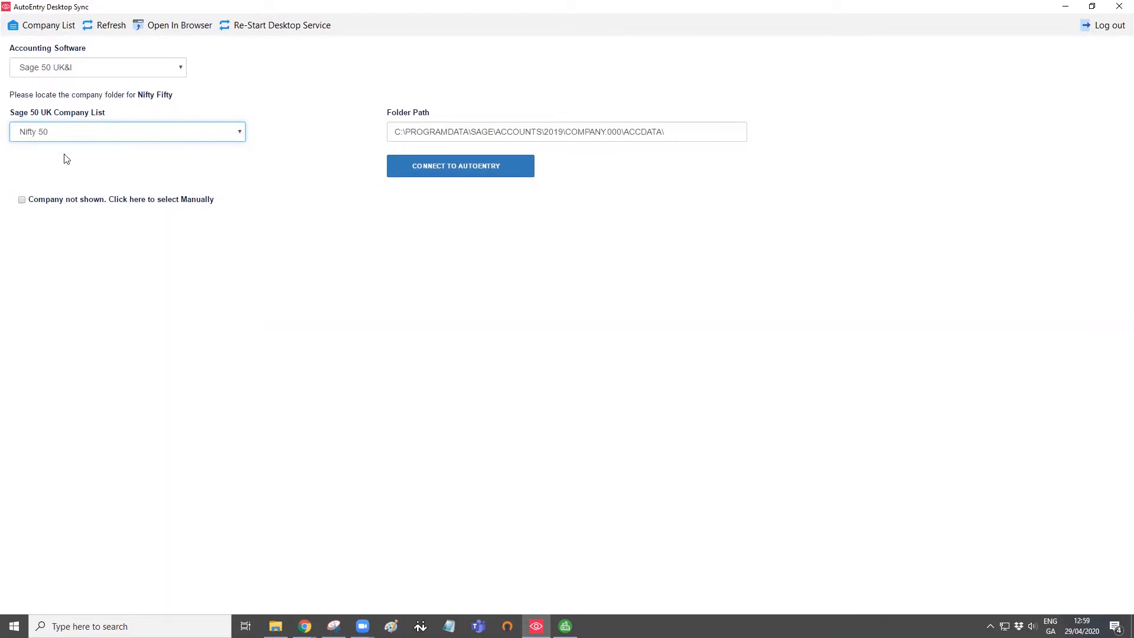
click(478, 174)
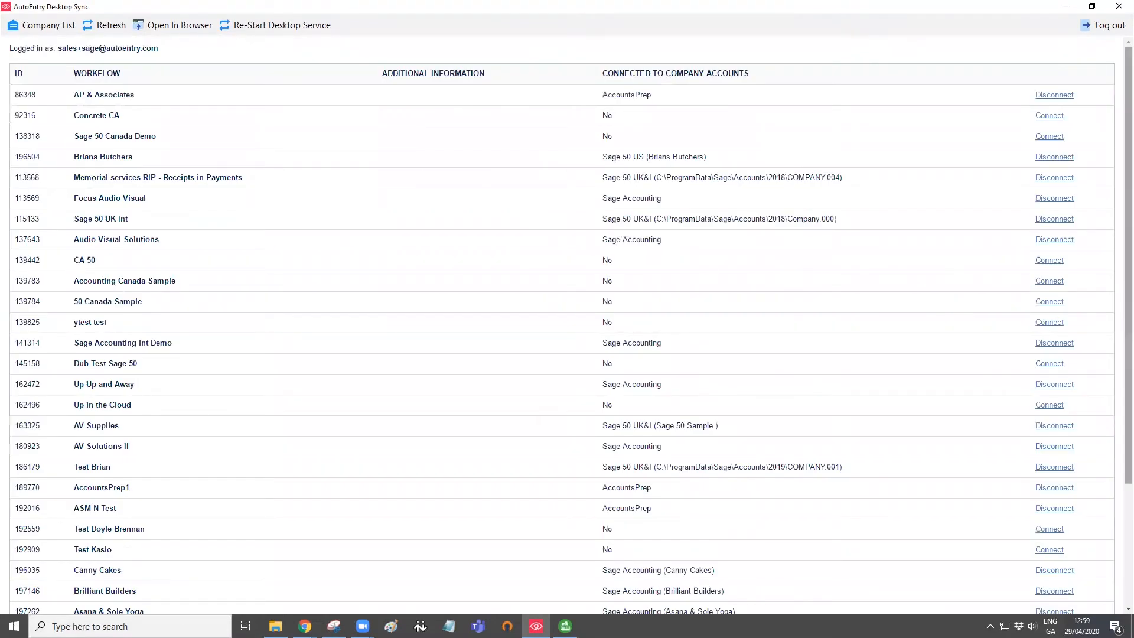
- Confirm the Nifty Fifty row now shows Sage 50 UK&I (Nifty 50)
scroll(1117, 331, down, 3)
scroll(1118, 371, down, 1)
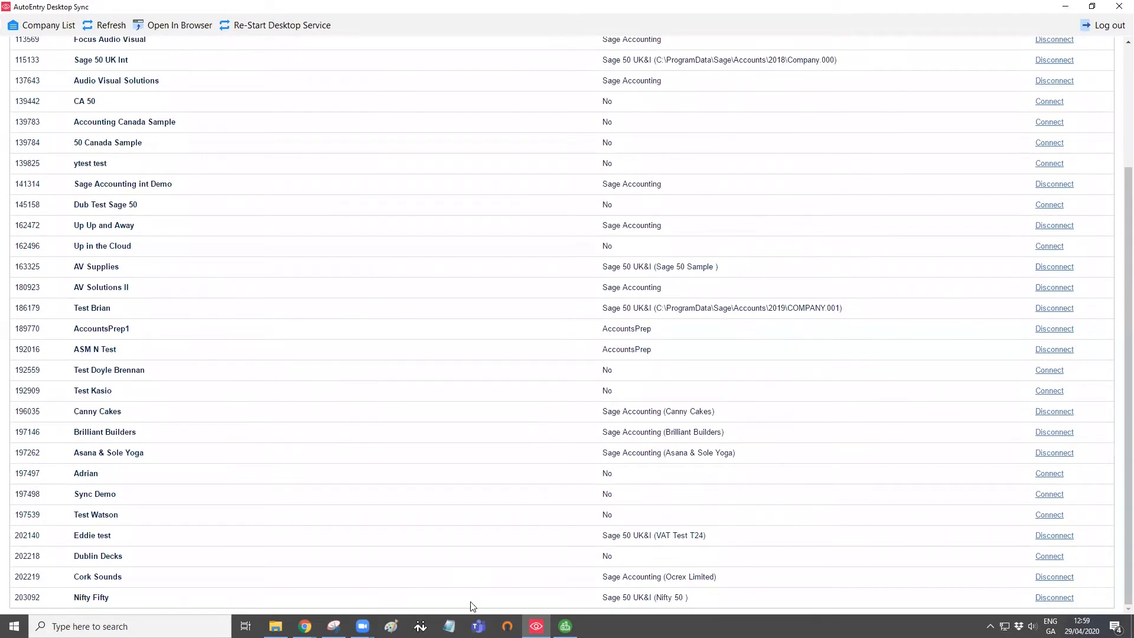
drag(596, 598, 725, 600)
click(743, 599)
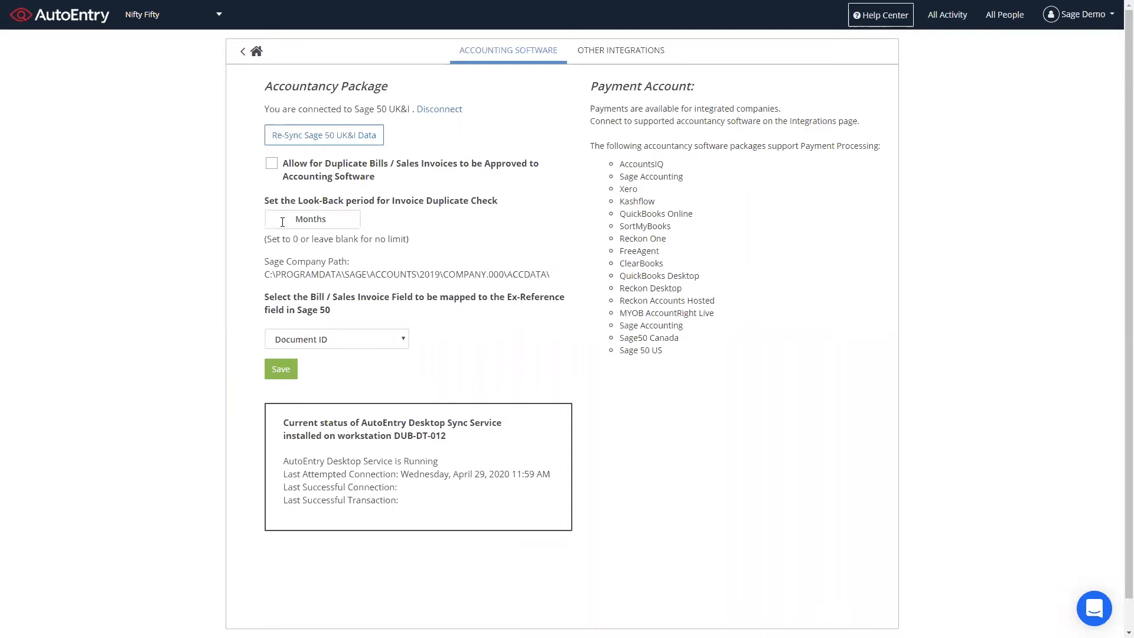
- Set a 13-month look-back, keep Document ID mapped to Ex-Reference, and save
click(283, 222)
text(13)
click(246, 238)
drag(276, 272, 555, 281)
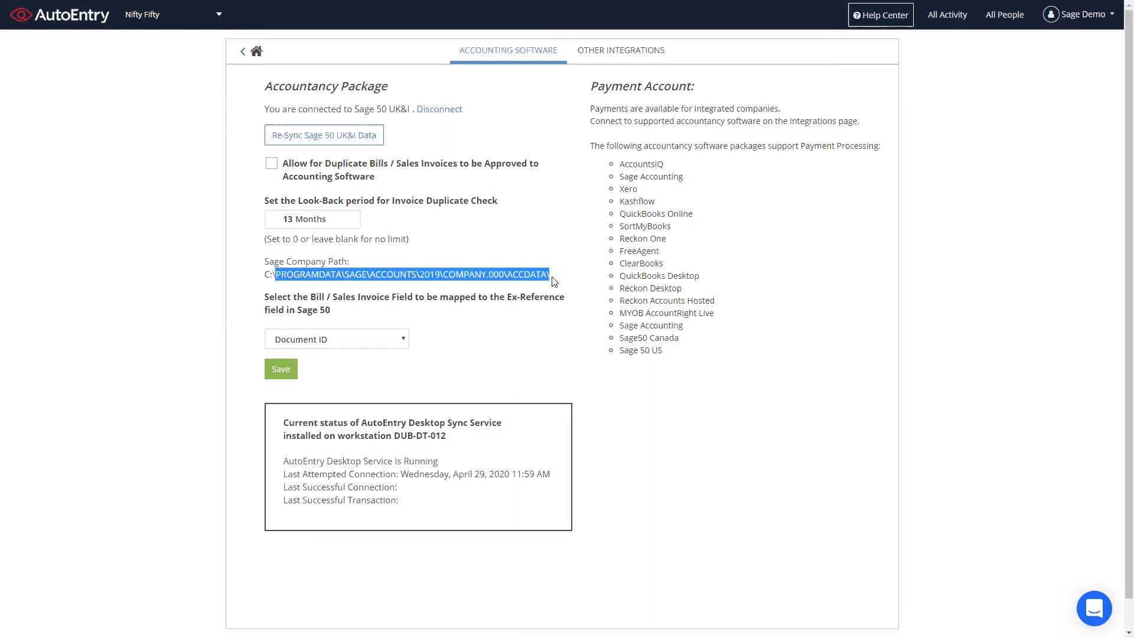
click(560, 281)
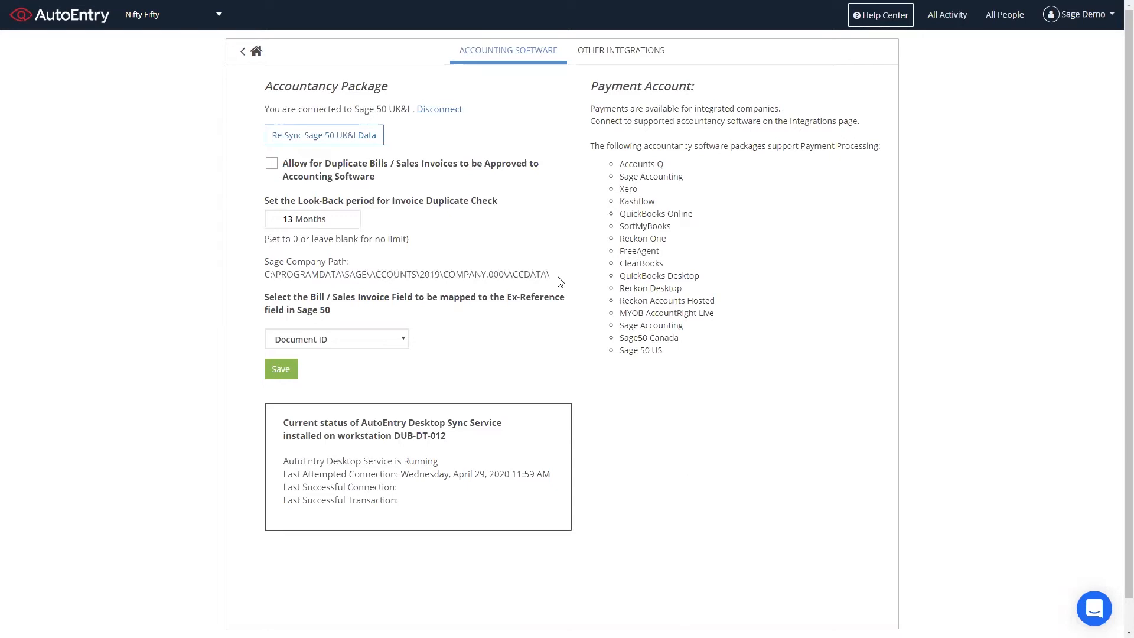
click(396, 343)
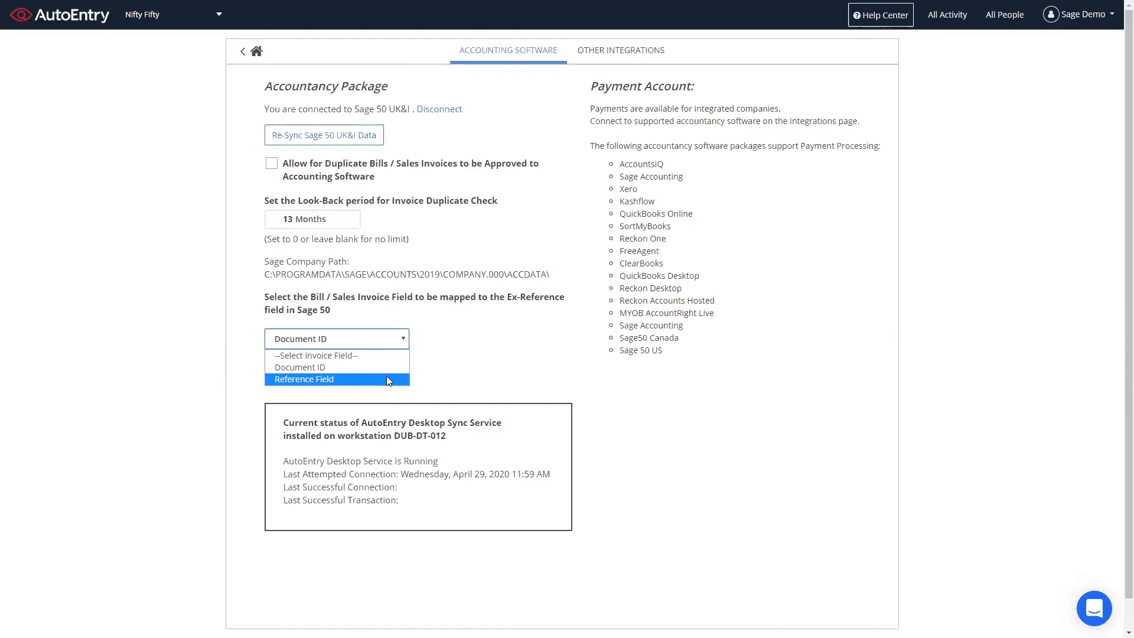
click(453, 354)
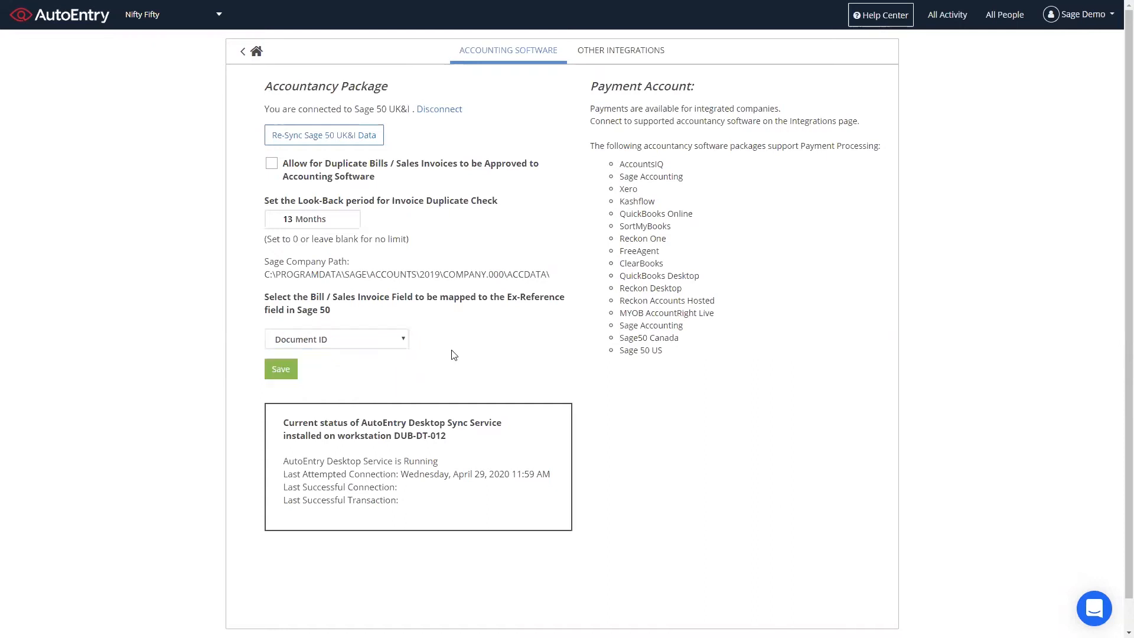
click(288, 375)
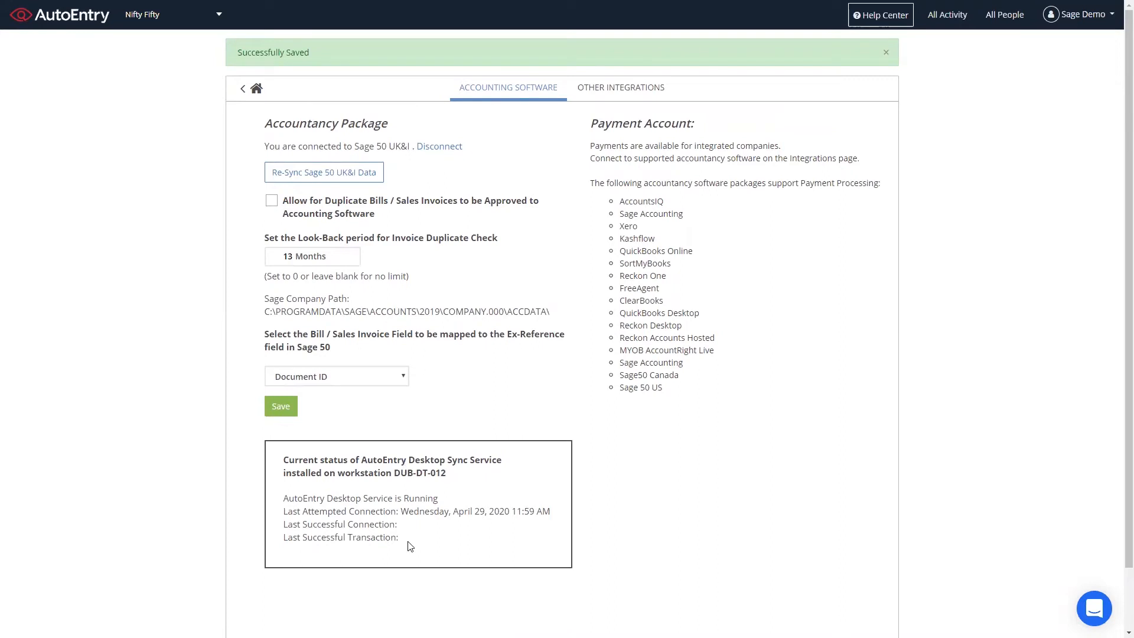
- Note workstation DUB-DT-012 and reload the page to refresh the Desktop Sync status
drag(394, 476, 448, 476)
click(455, 479)
key(F5)
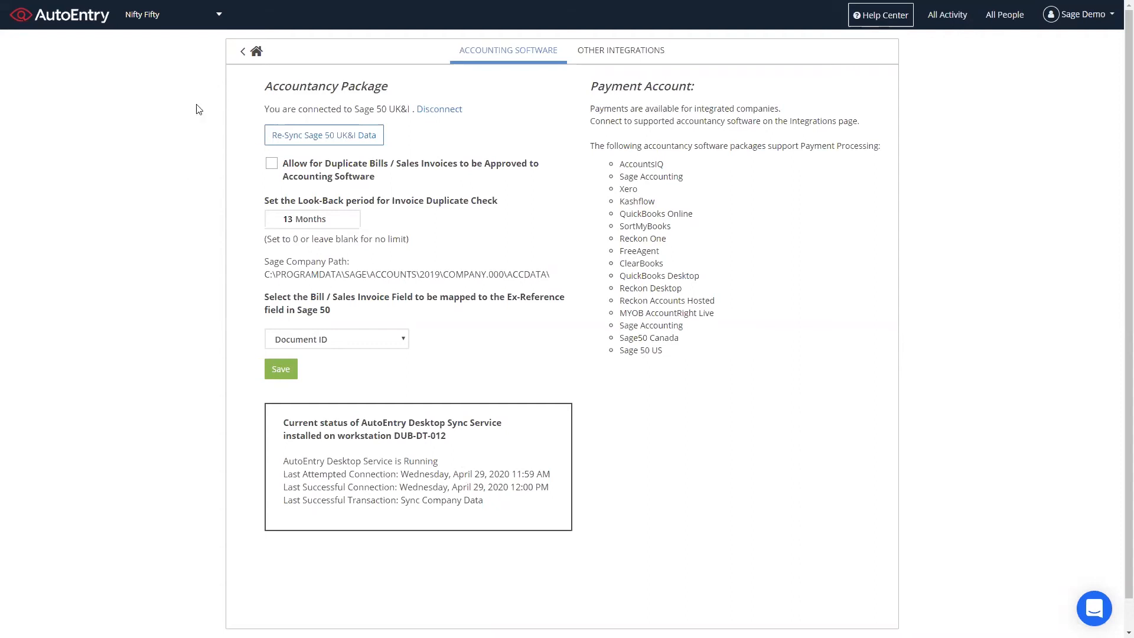
- Review the synced category and VAT code lists, then open the Bills inbox
click(254, 52)
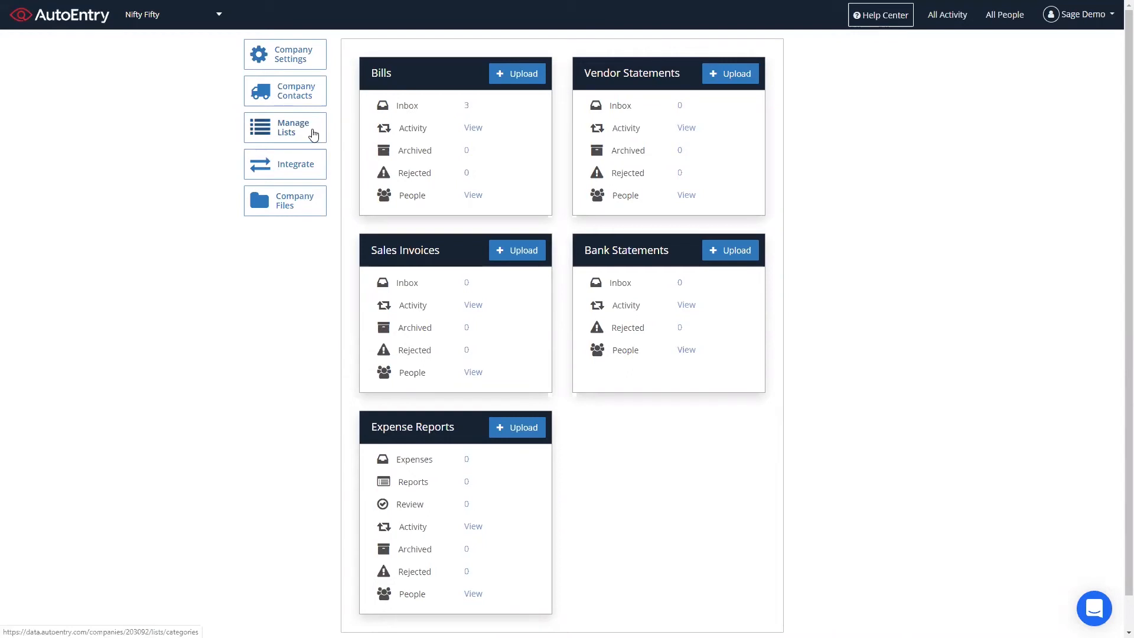
click(313, 135)
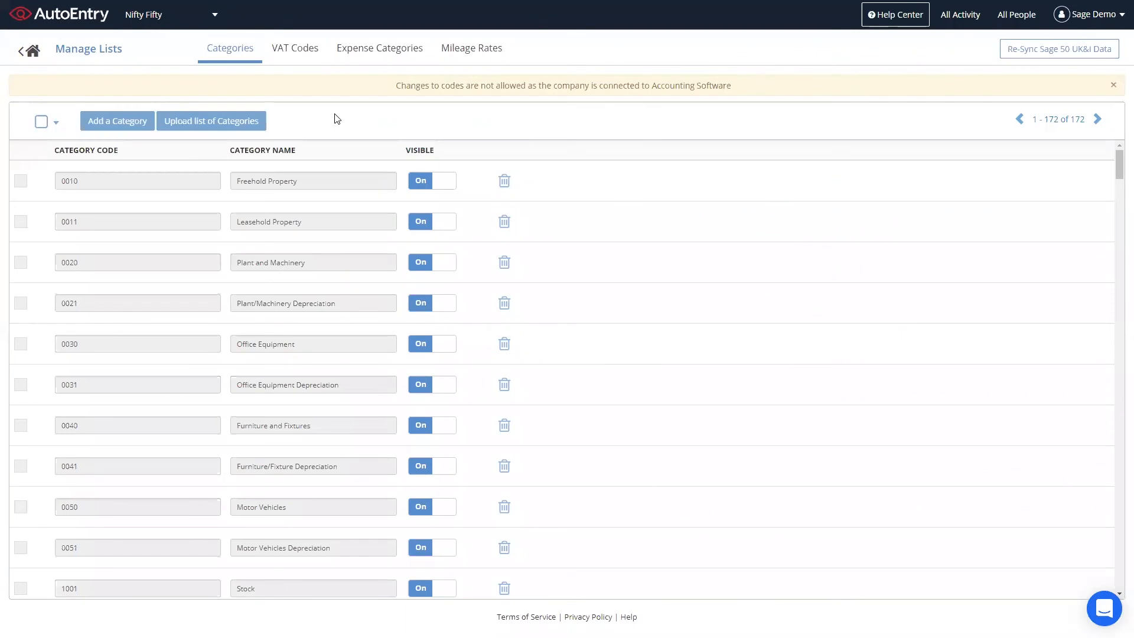
click(295, 51)
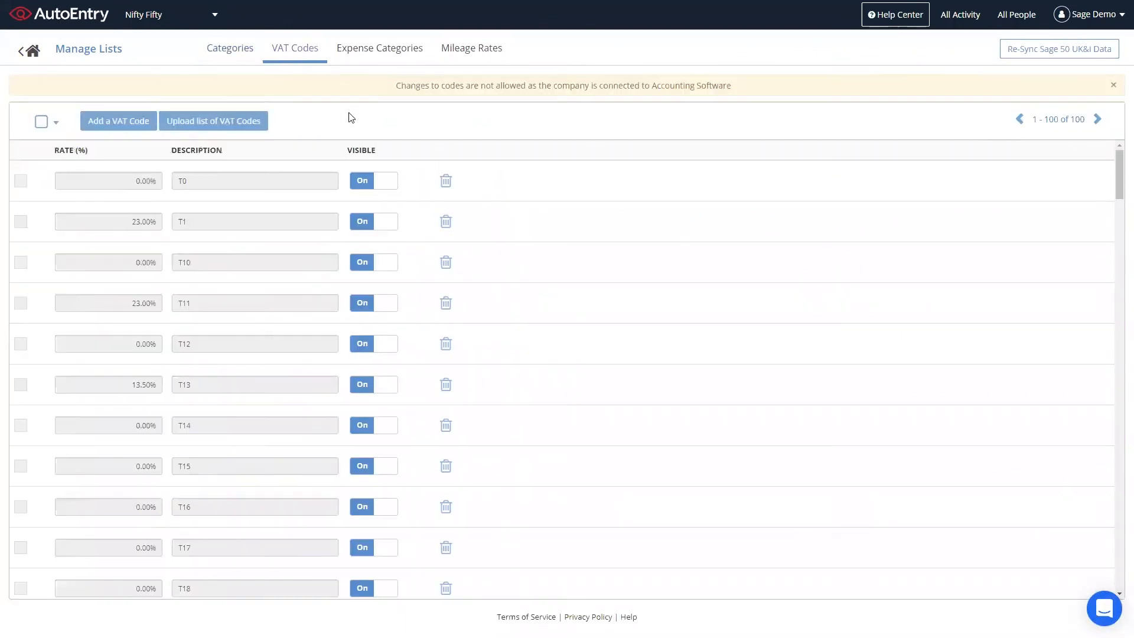
click(32, 55)
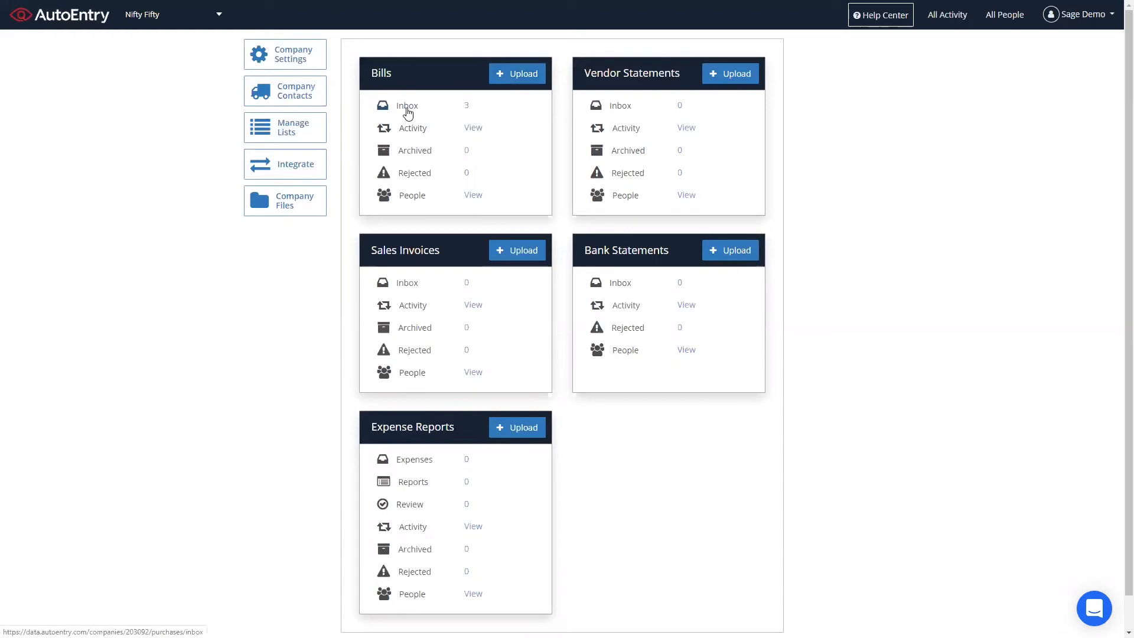
click(407, 106)
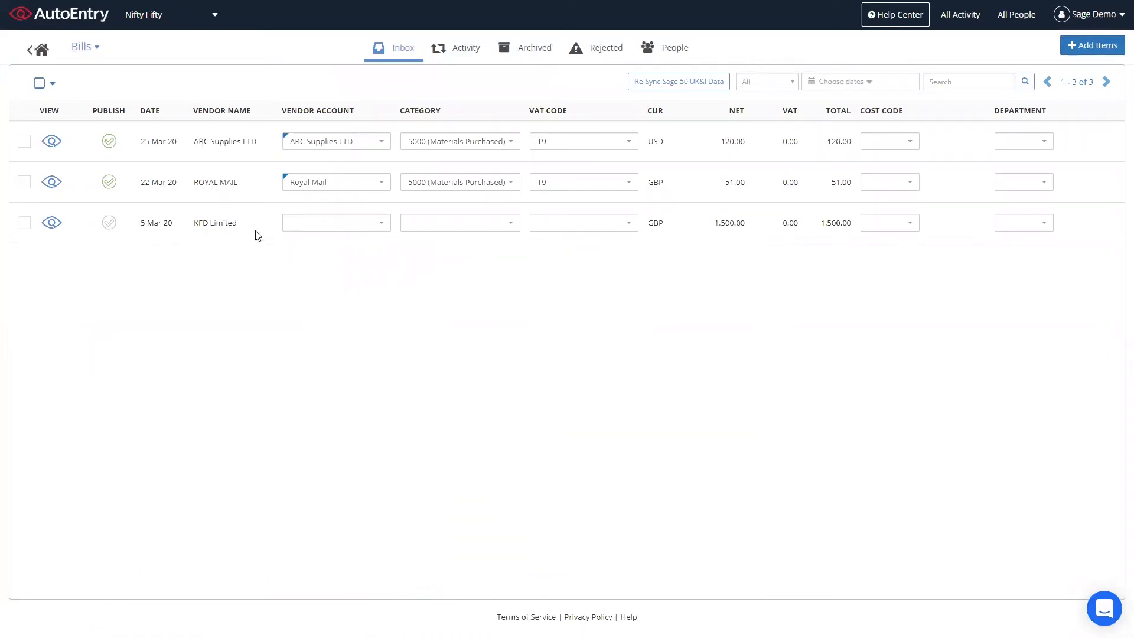
- Check the suggested vendor accounts and open the Vendor Account list for the KFD Limited bill
mouse_move(286, 137)
mouse_move(286, 177)
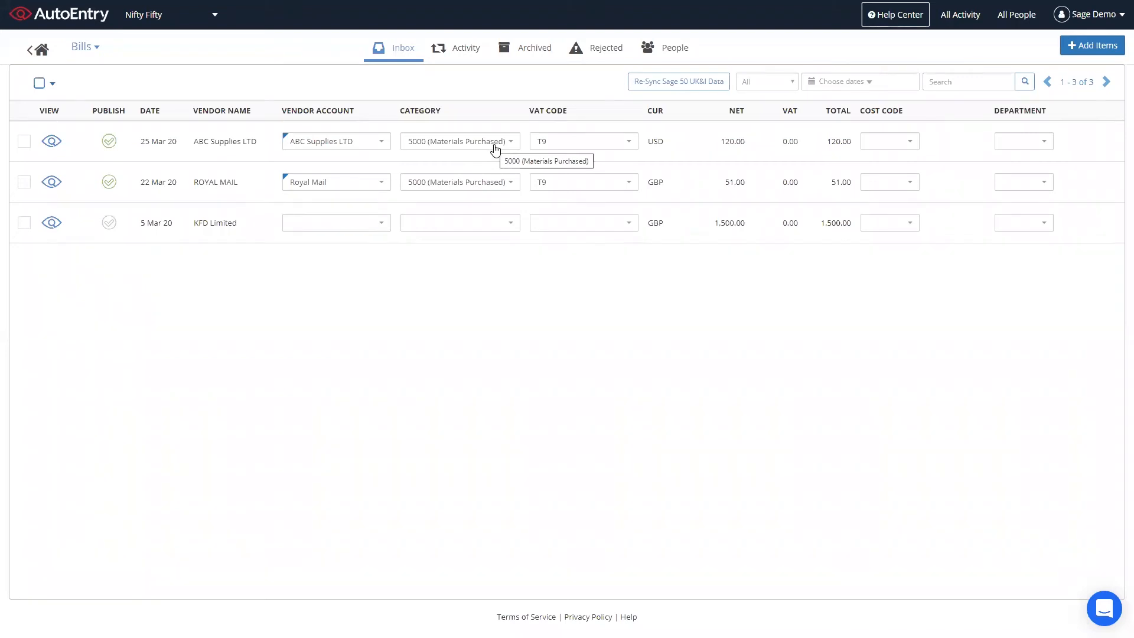
click(378, 225)
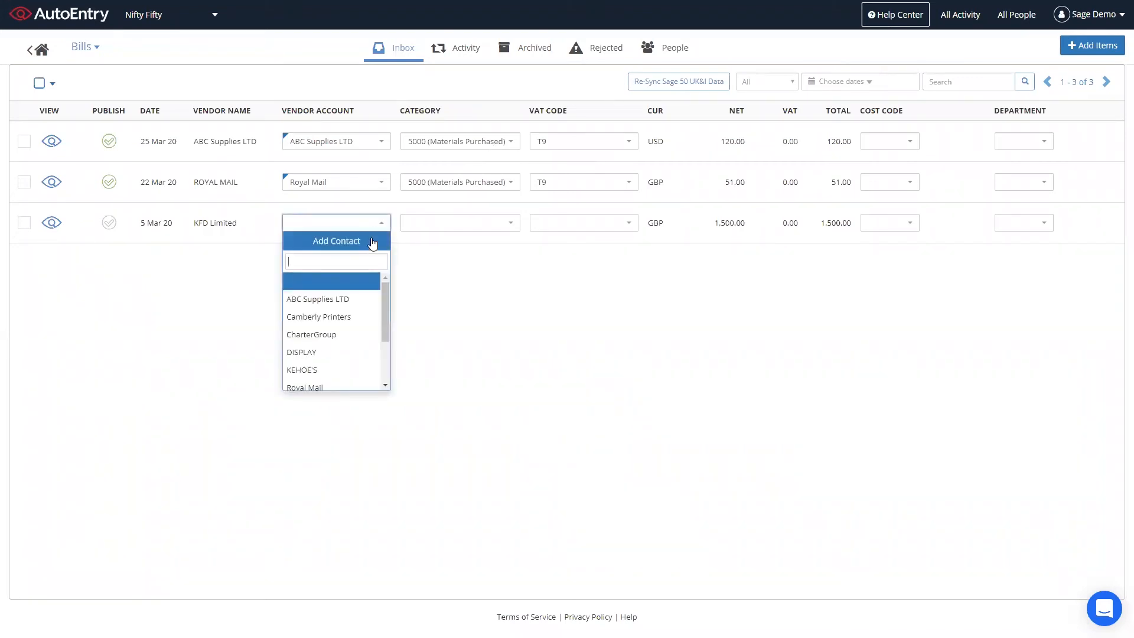
- Add the supplier contact KFD Limited with code 115588, leaving its currency unset
click(372, 242)
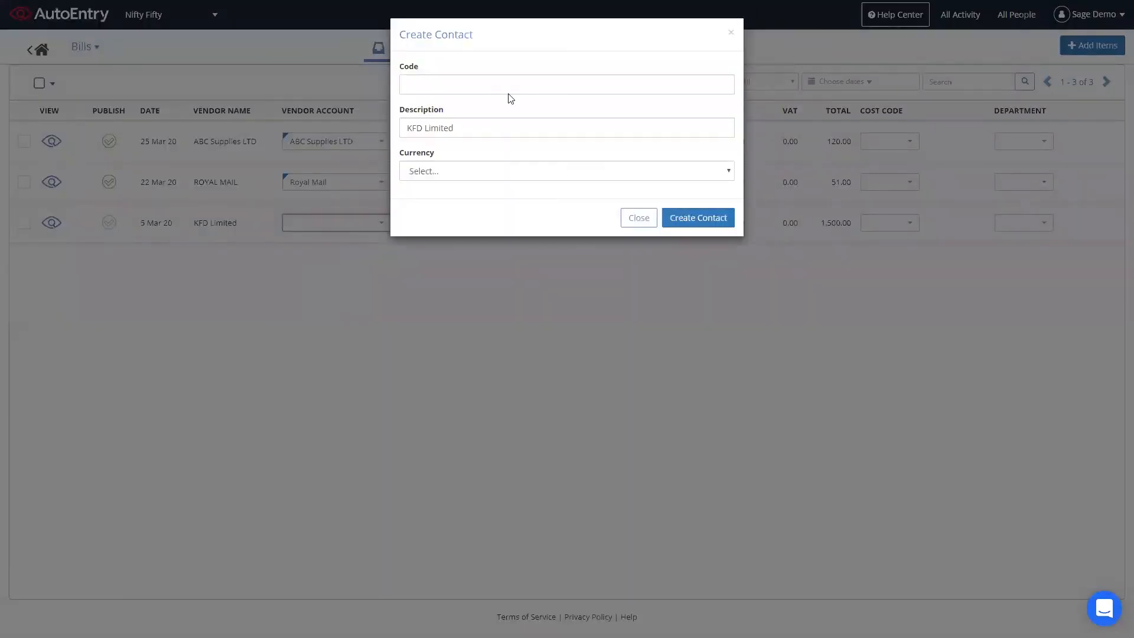
click(513, 84)
text(115588)
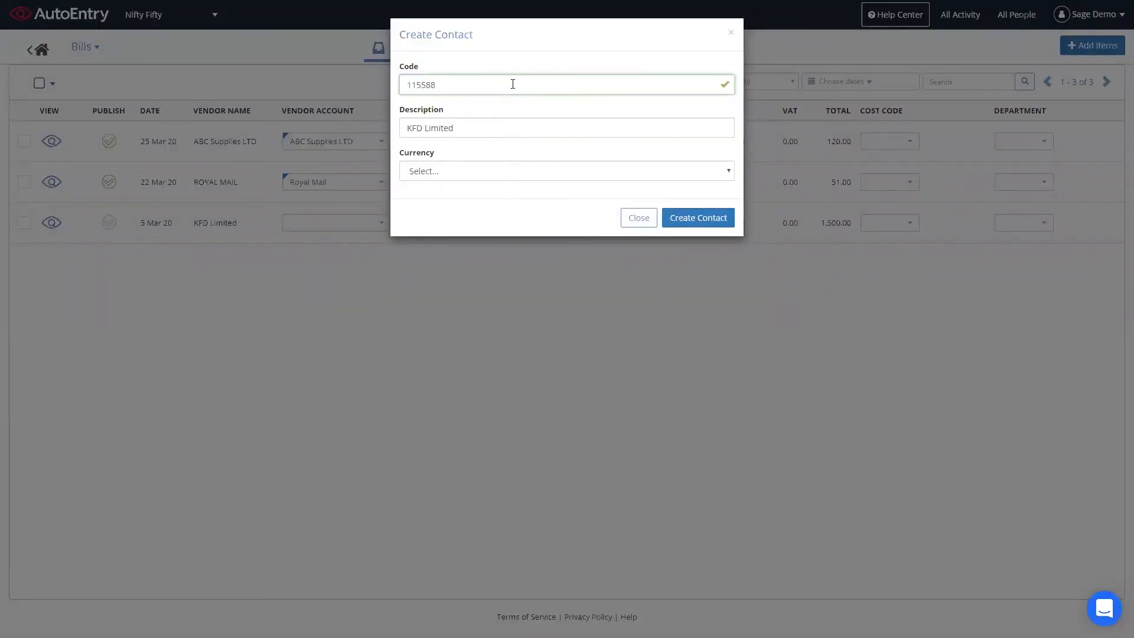
click(498, 171)
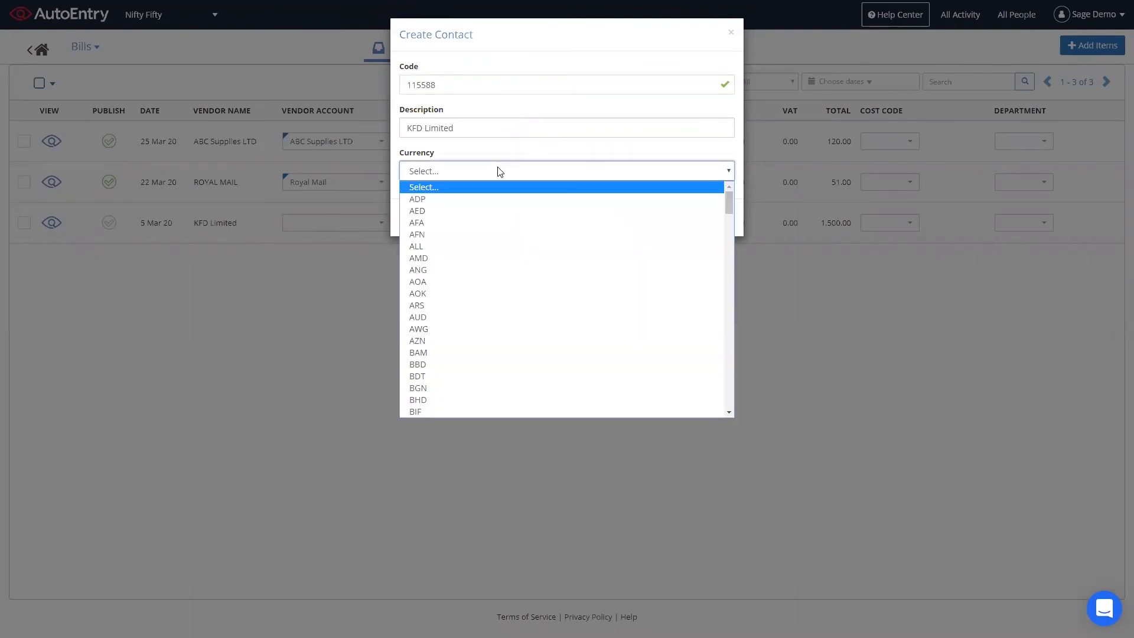
click(802, 263)
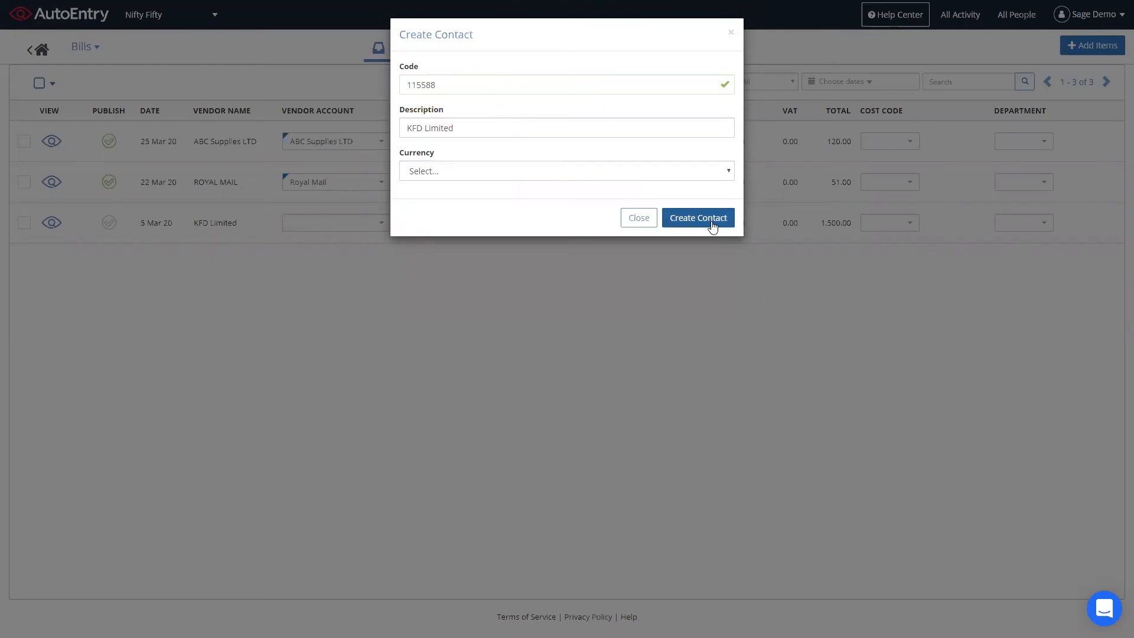
click(635, 223)
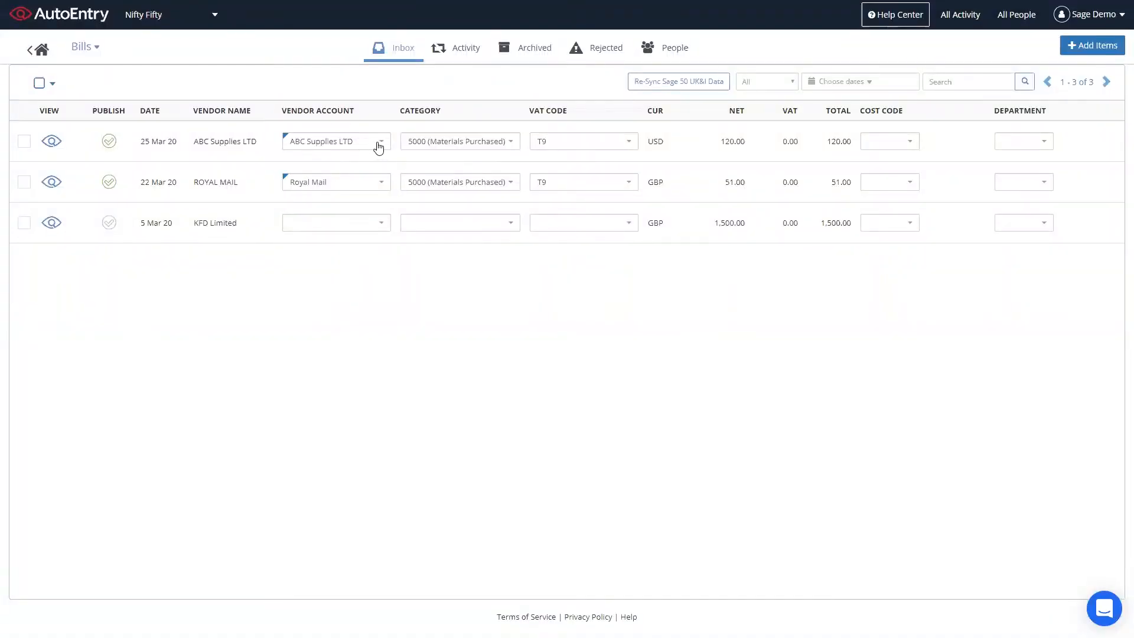
- Confirm the ABC Supplies LTD bill's vendor, category 5000 and VAT code T9, then publish it
click(379, 146)
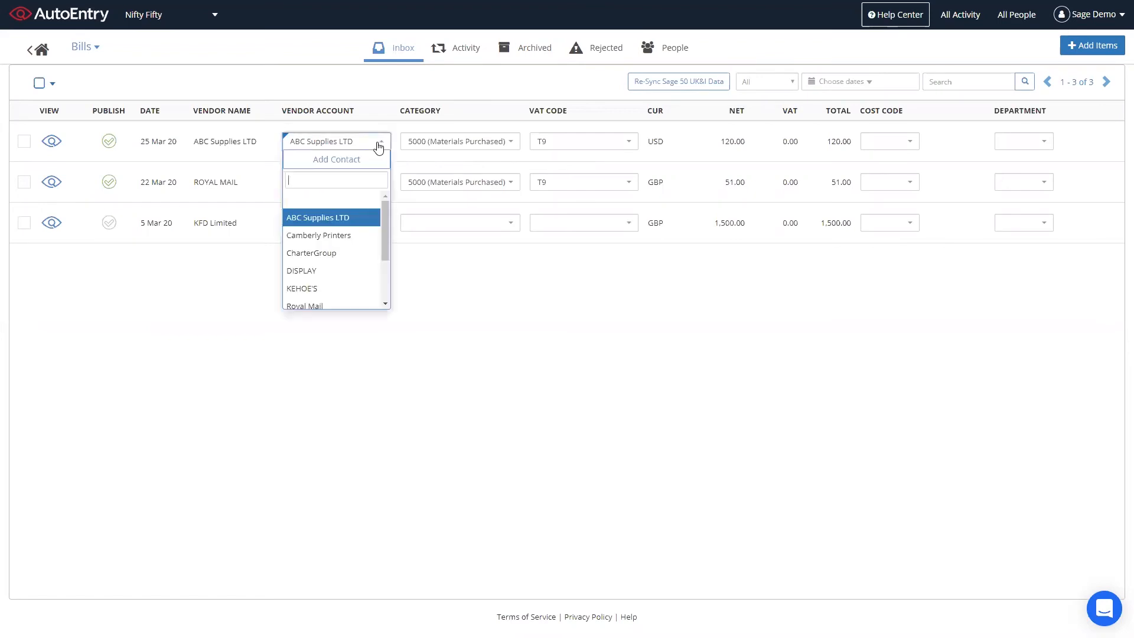
click(470, 147)
click(573, 144)
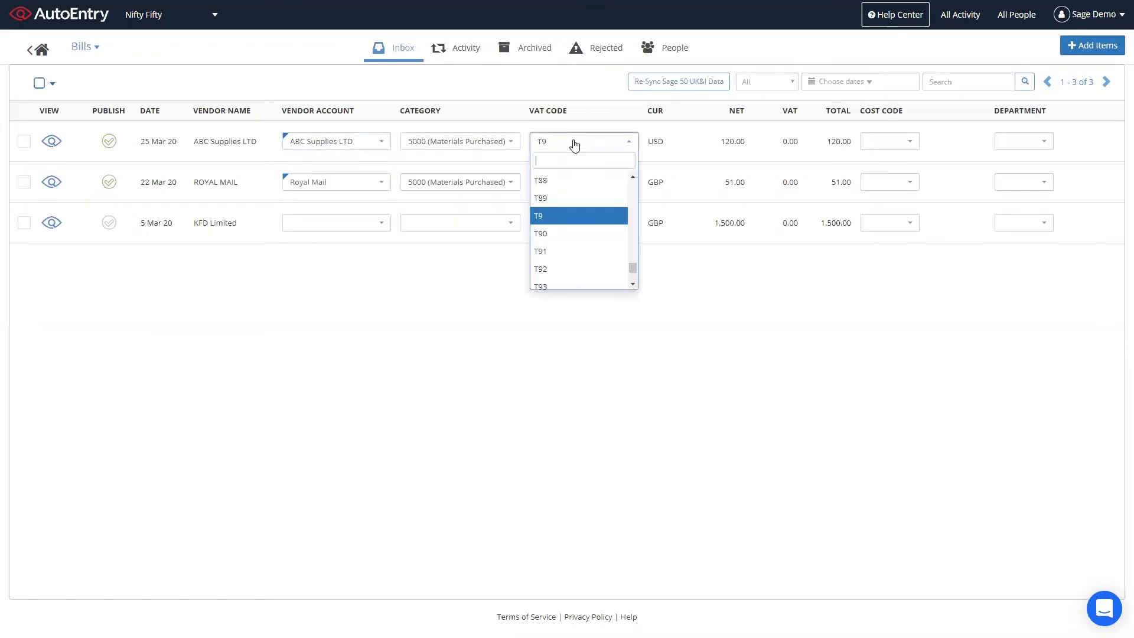
click(574, 145)
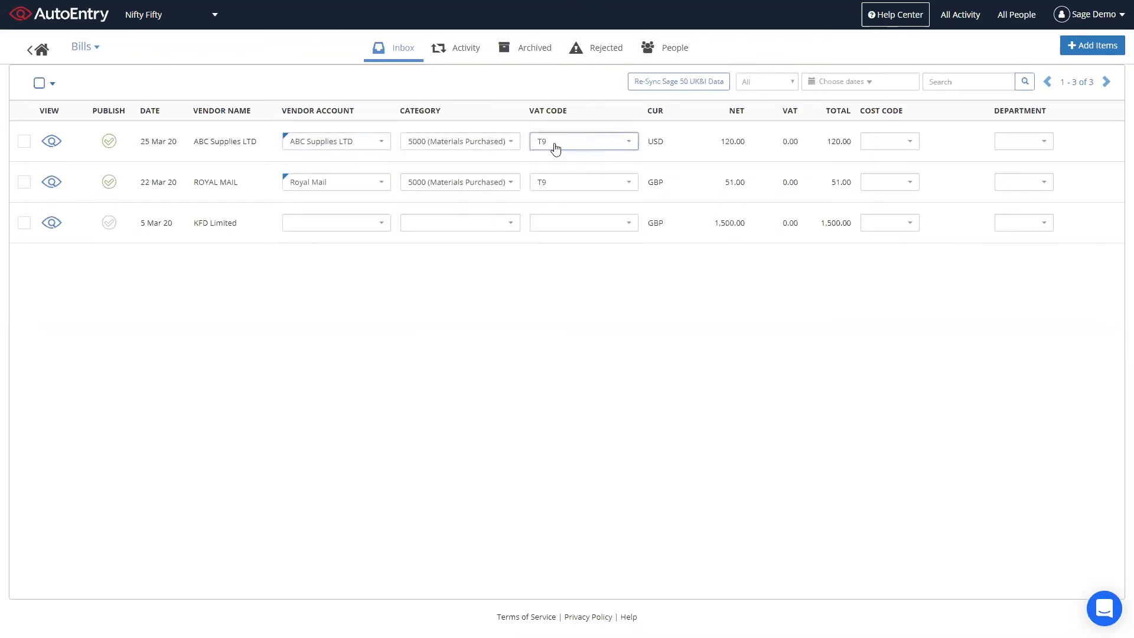
click(112, 145)
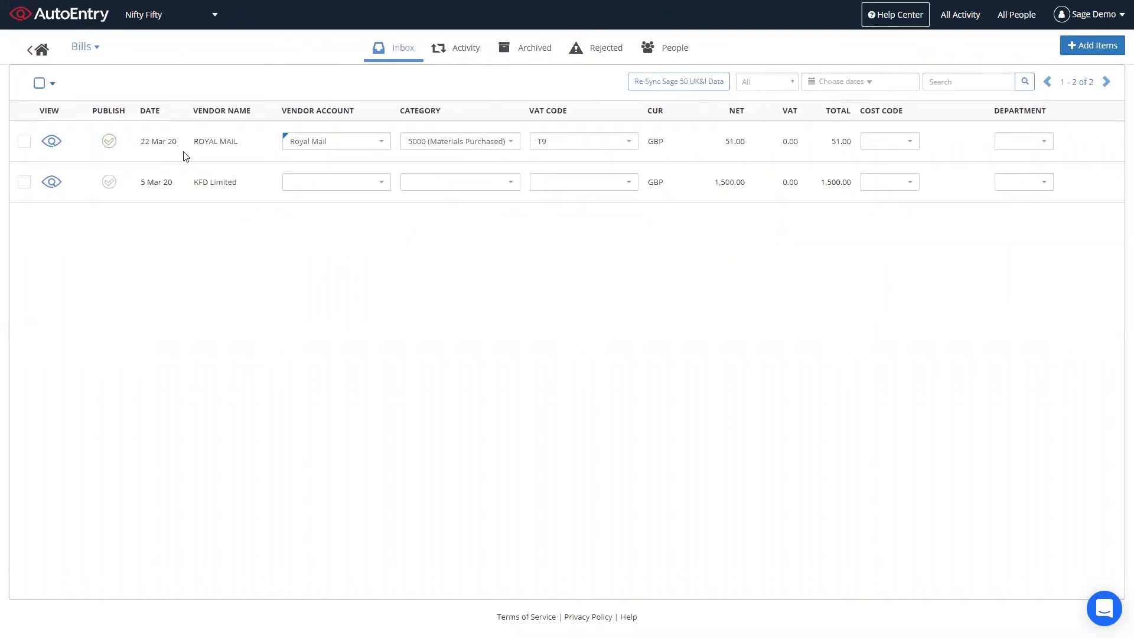
- Show the Archived bills list containing the published ABC Supplies LTD bill
click(530, 59)
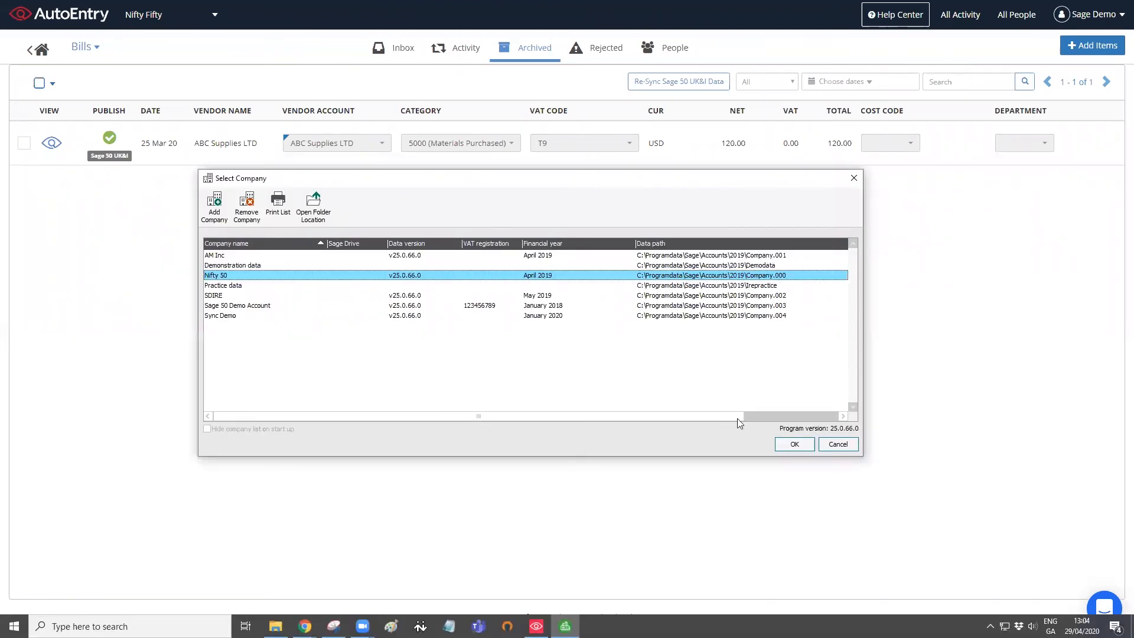
- Open the Nifty 50 company in Sage 50 and log on with the user's credentials
click(795, 447)
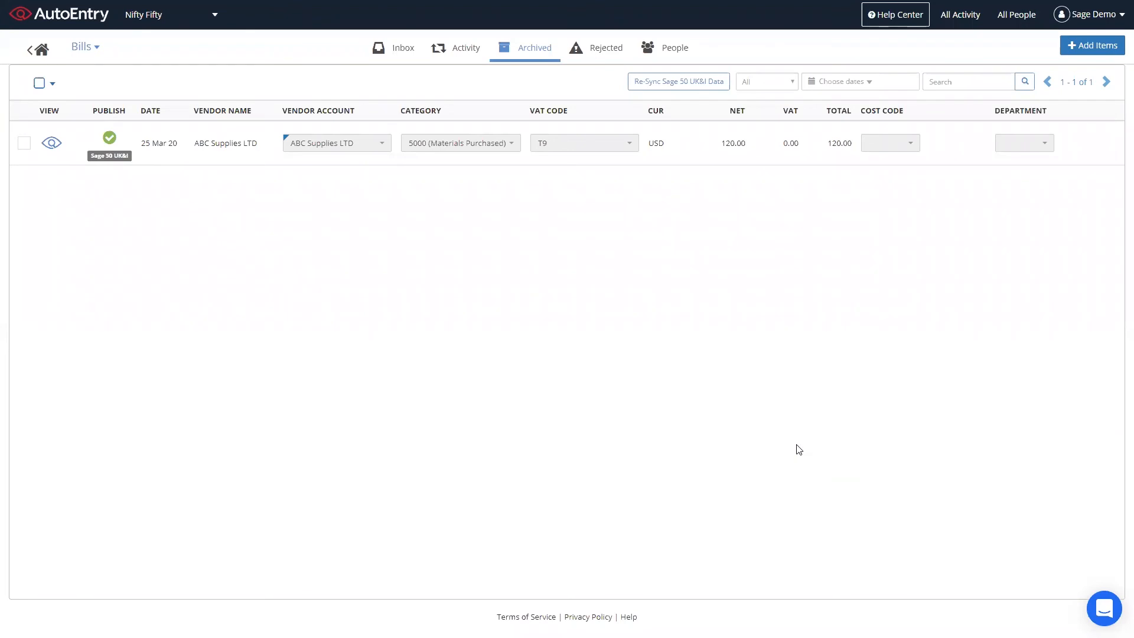
text(manager*******)
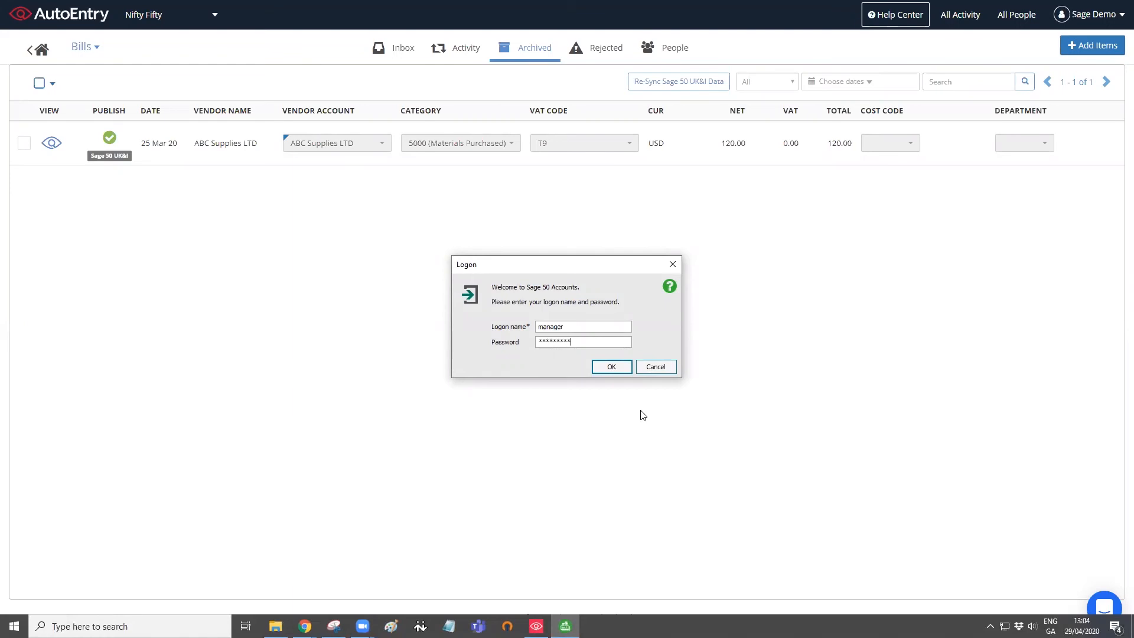
key(Return)
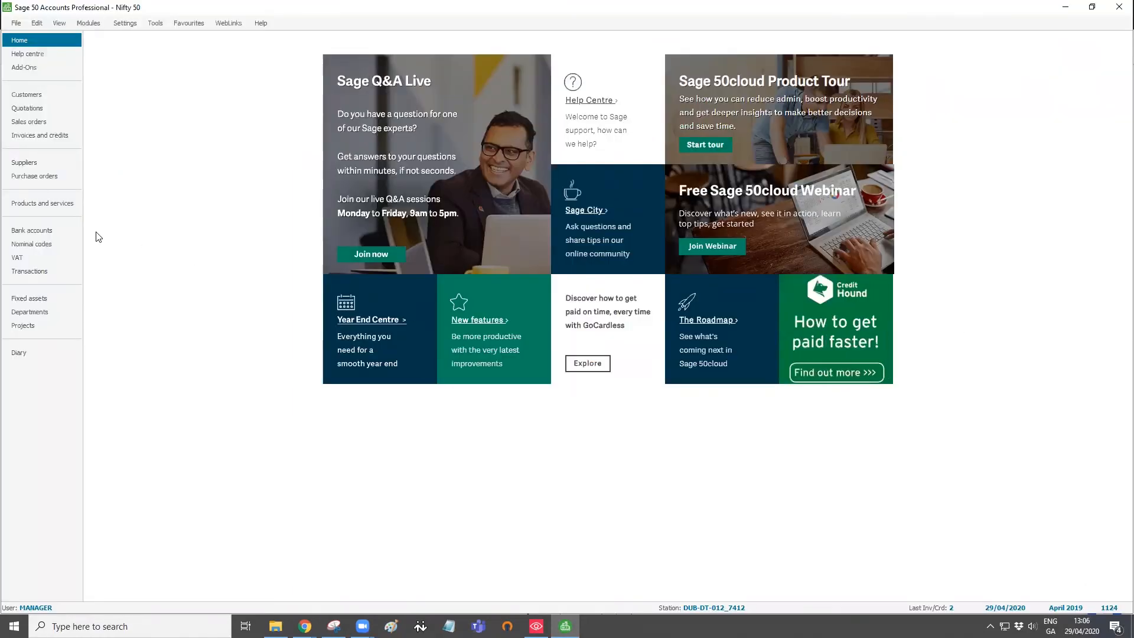
- Check ABC Supplies LTD's activity shows invoice 1124, 25/03/2020, 101.99, then close the record
click(27, 163)
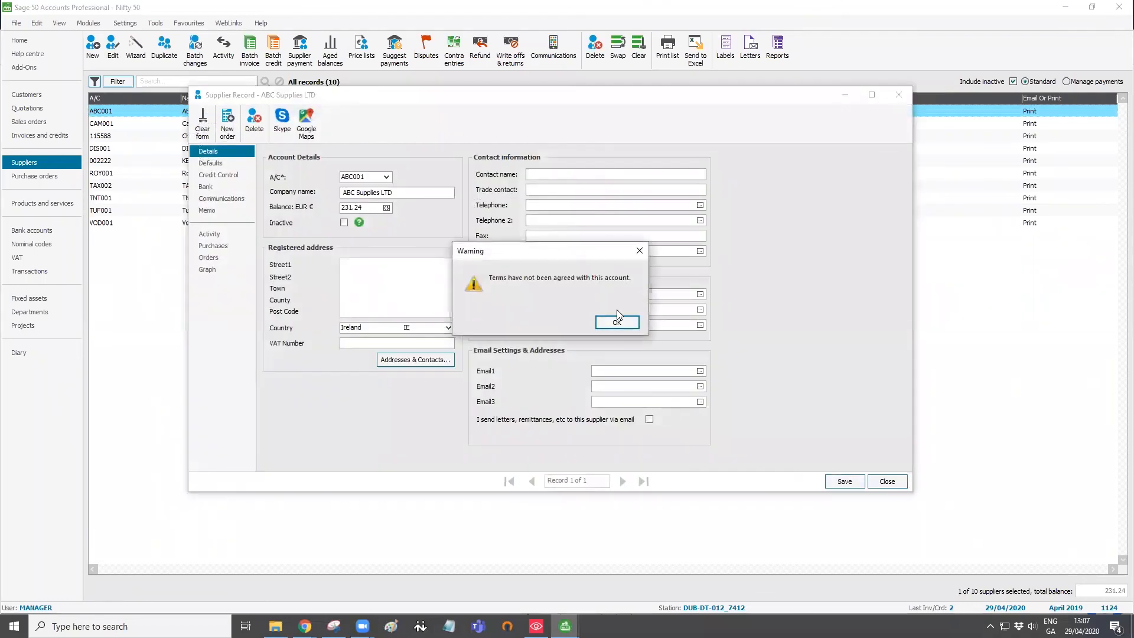
click(619, 322)
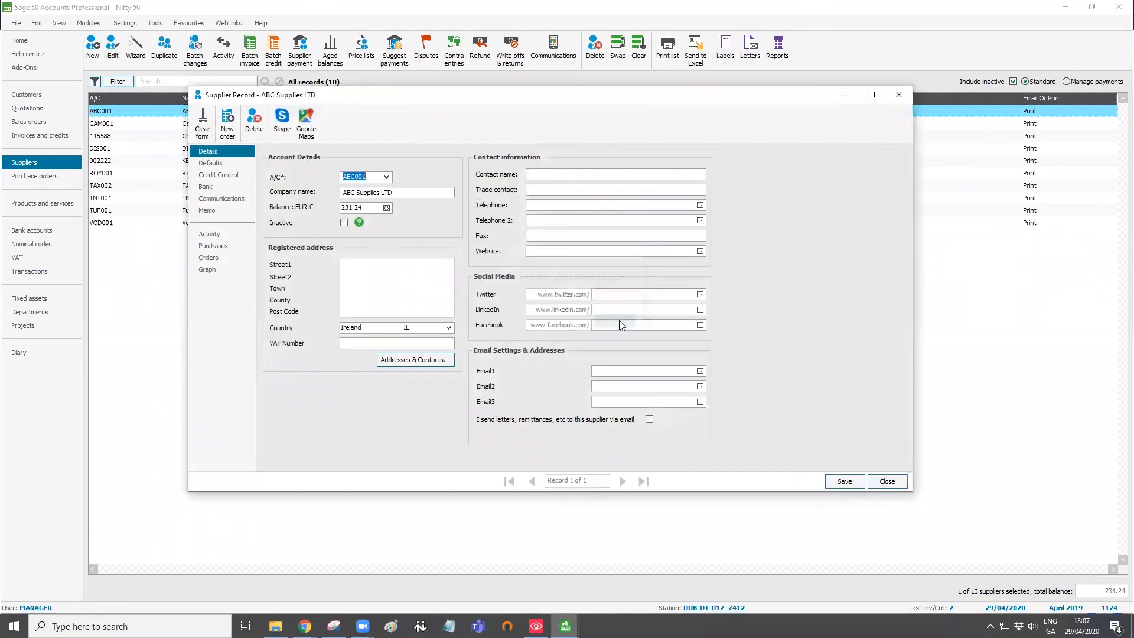
click(218, 235)
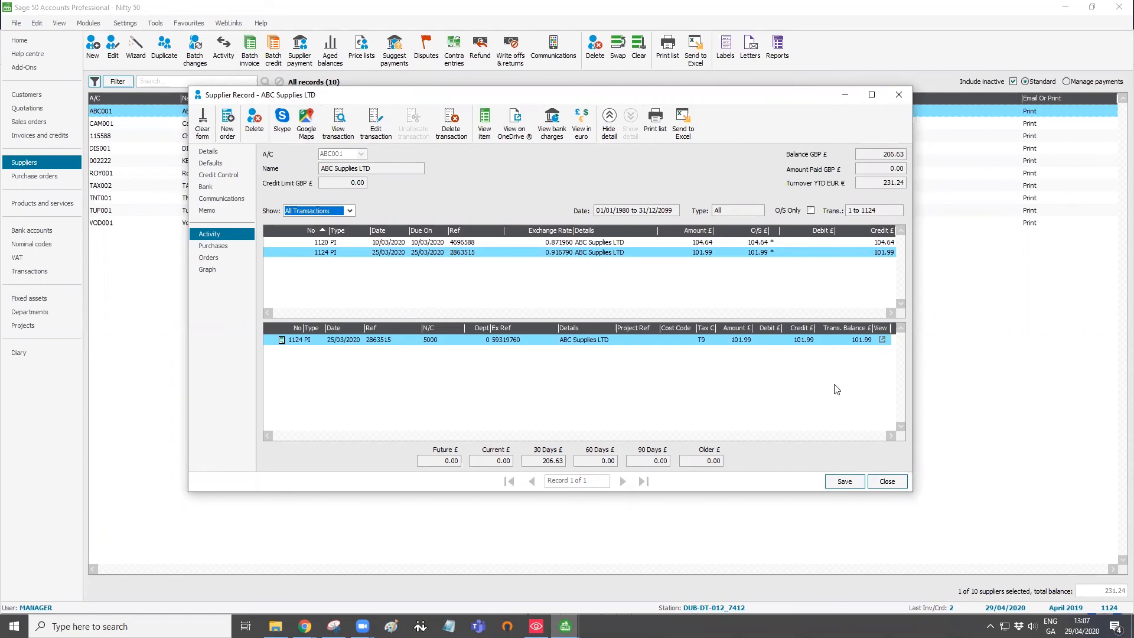
click(899, 482)
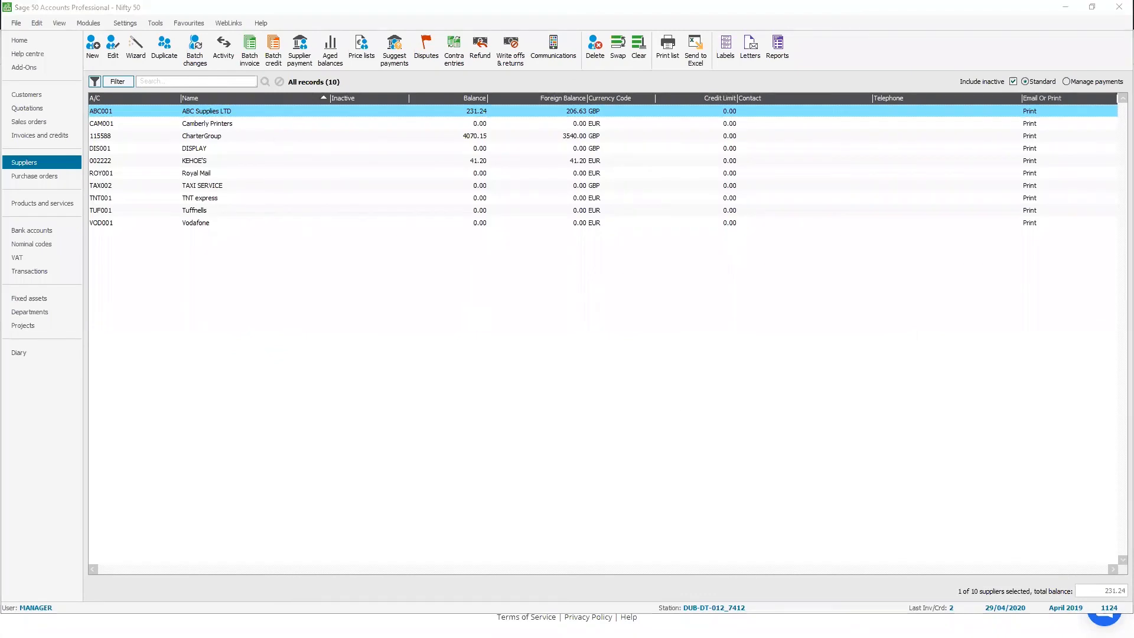
- Go back to the Nifty Fifty dashboard (2 bills in inbox, 1 archived) and close the help chat
key(alt+Tab)
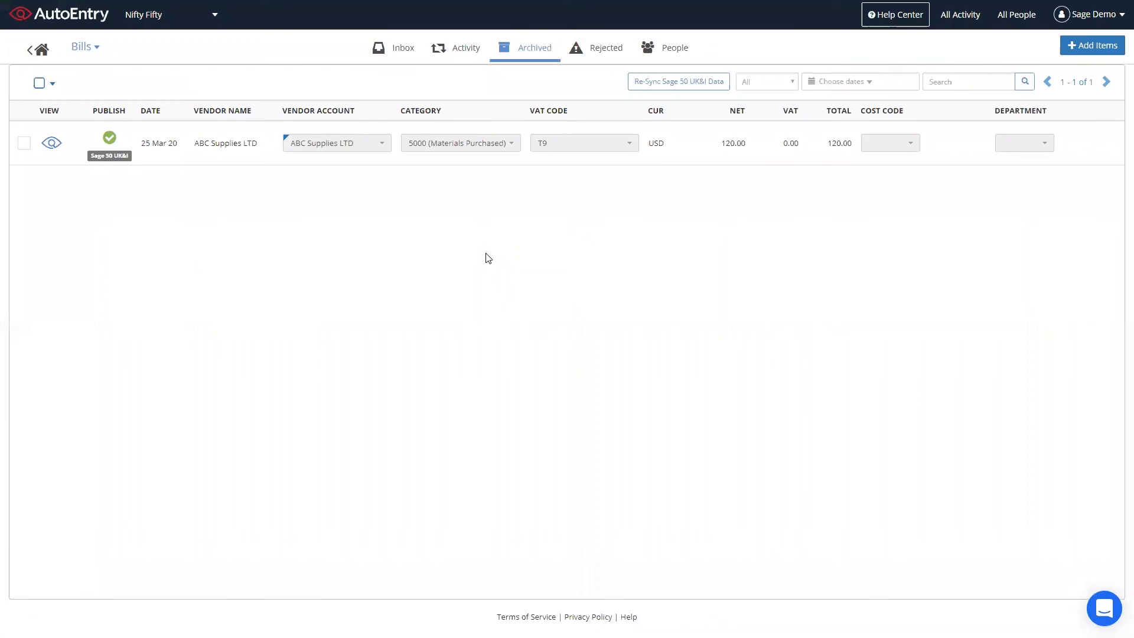
click(37, 50)
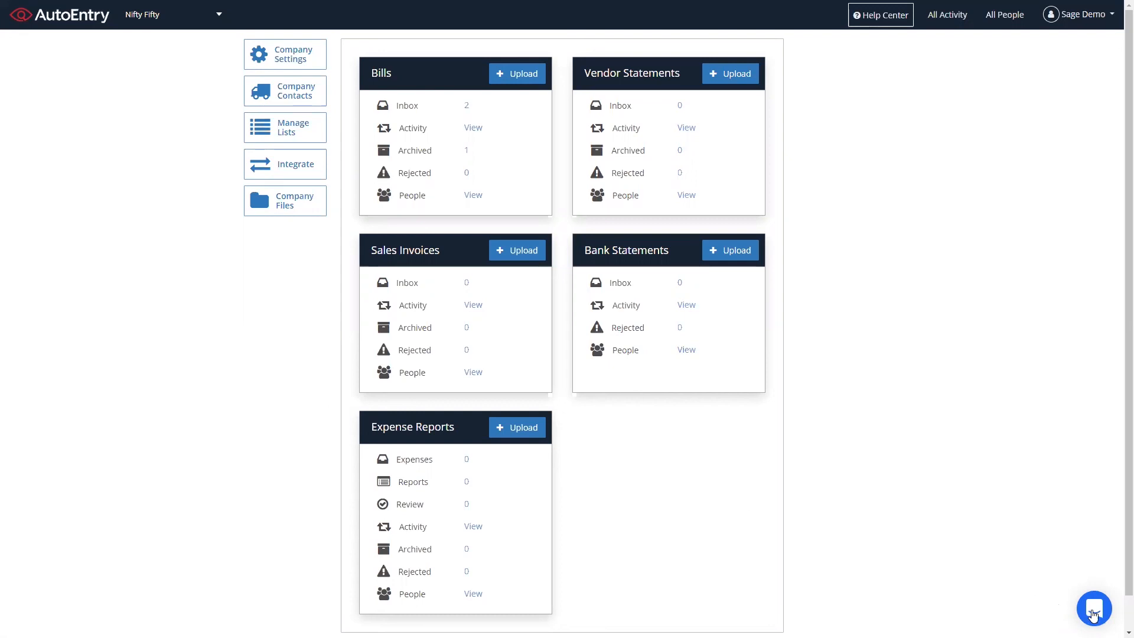
click(1093, 615)
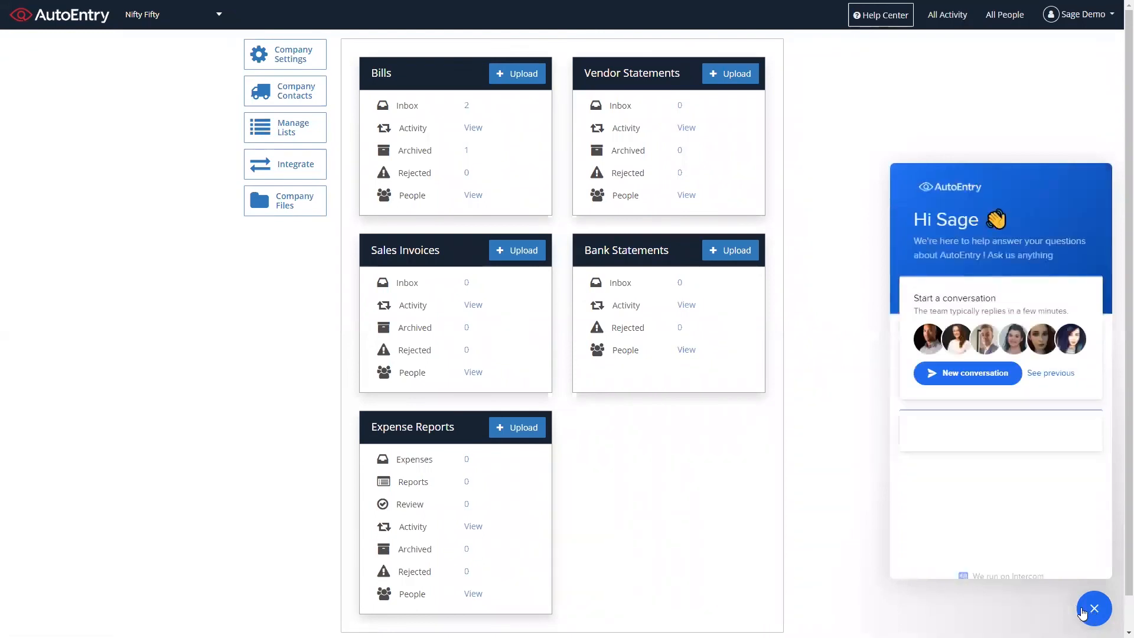
click(971, 374)
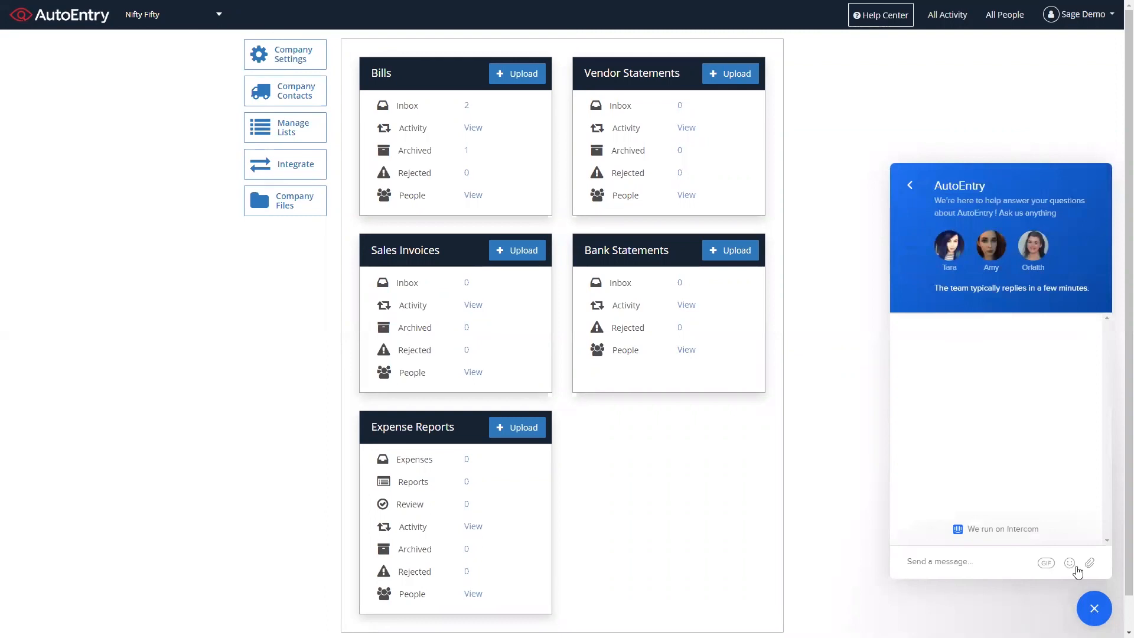
click(1094, 612)
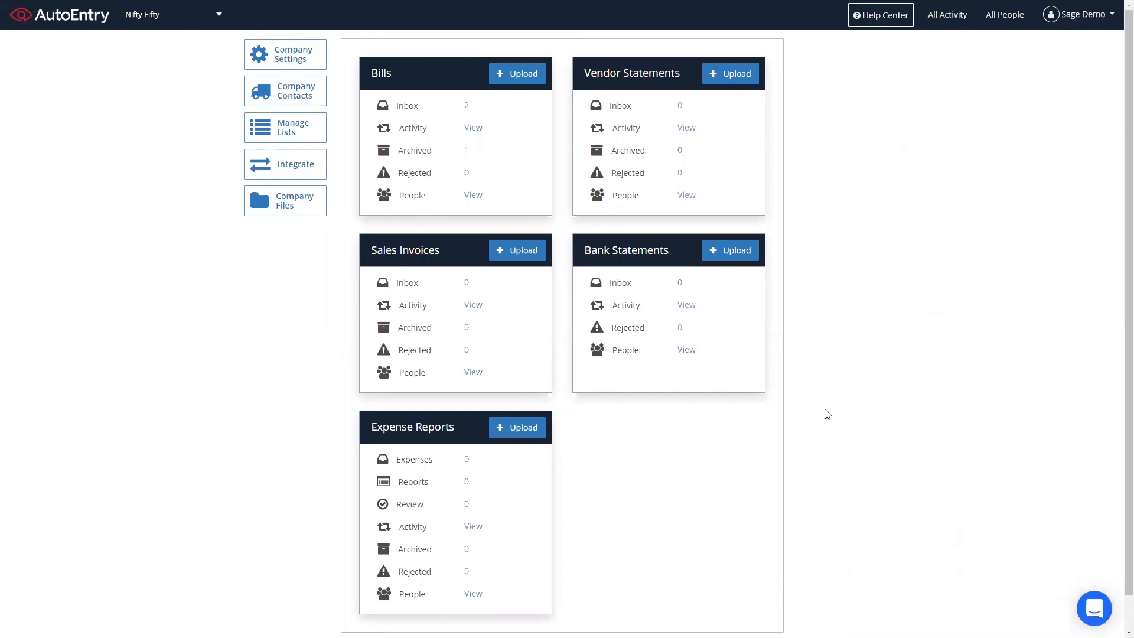